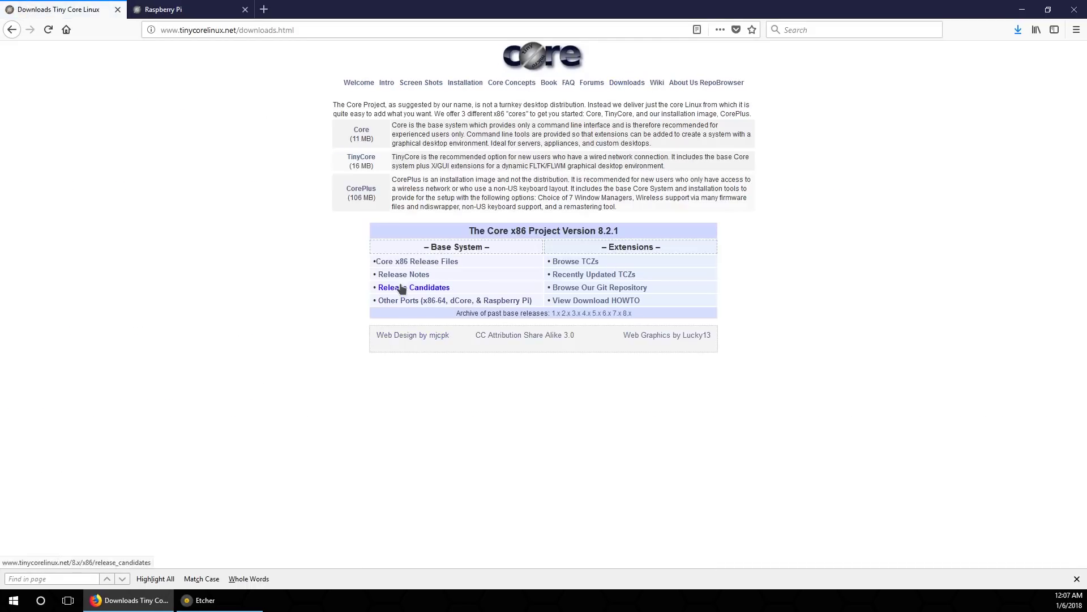
Step: Browse to the piCore Raspberry Pi stable releases, cancel the piCore-9.0.3.zip download, then switch to Etcher
{"action": "left_click", "coordinate": [399, 301]}
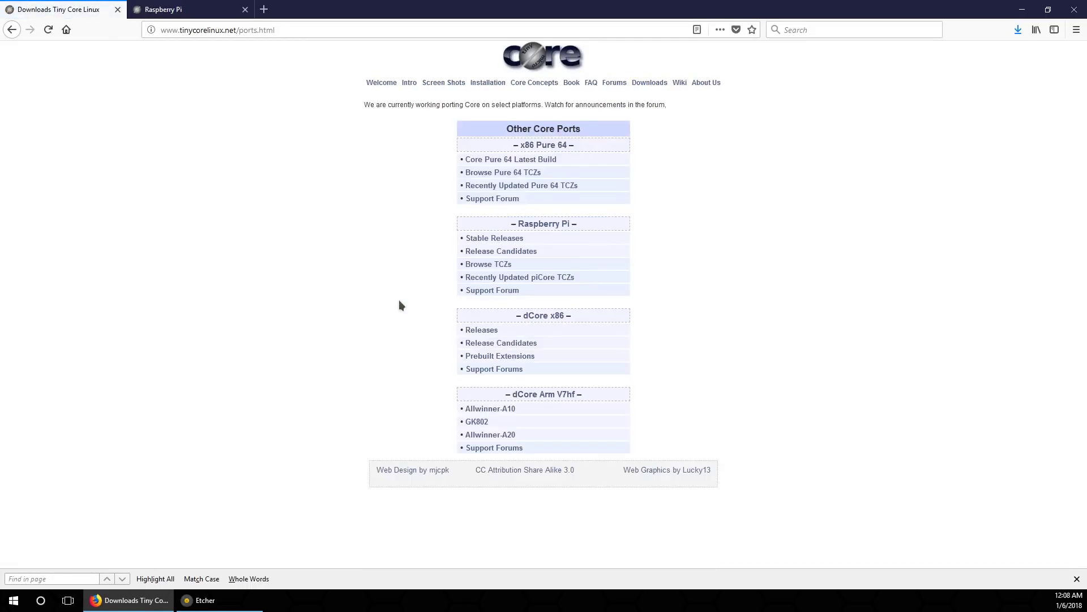
{"action": "left_click", "coordinate": [509, 239]}
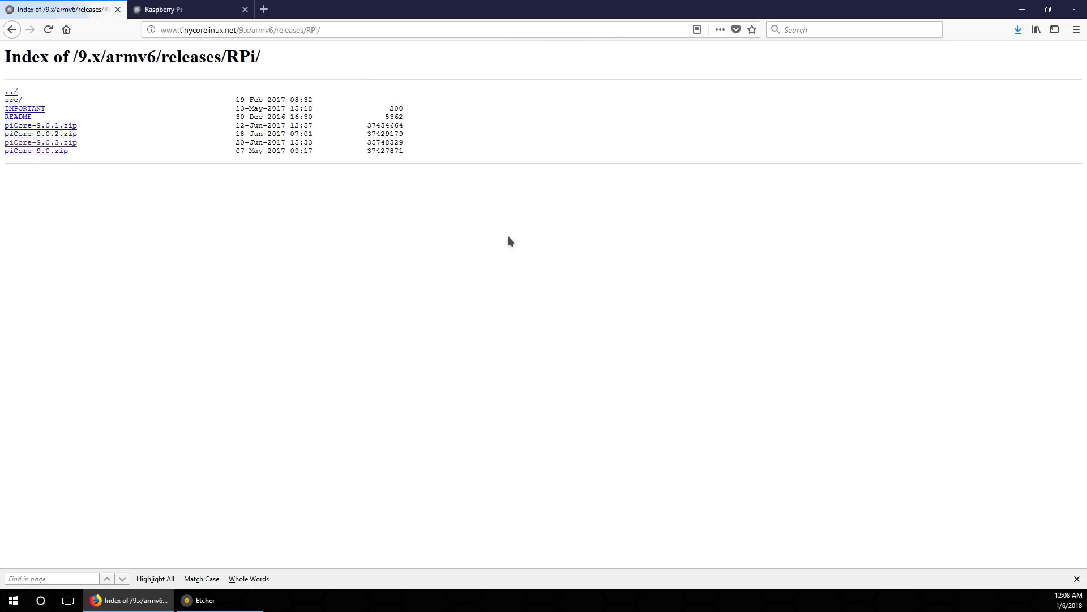
{"action": "left_click", "coordinate": [68, 144]}
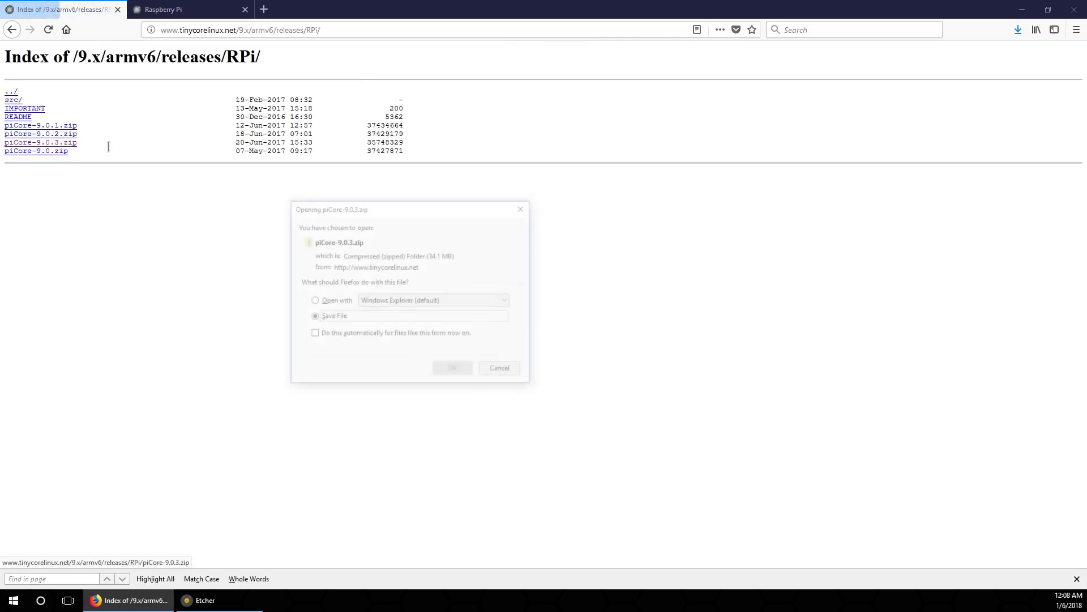
{"action": "left_click", "coordinate": [497, 371]}
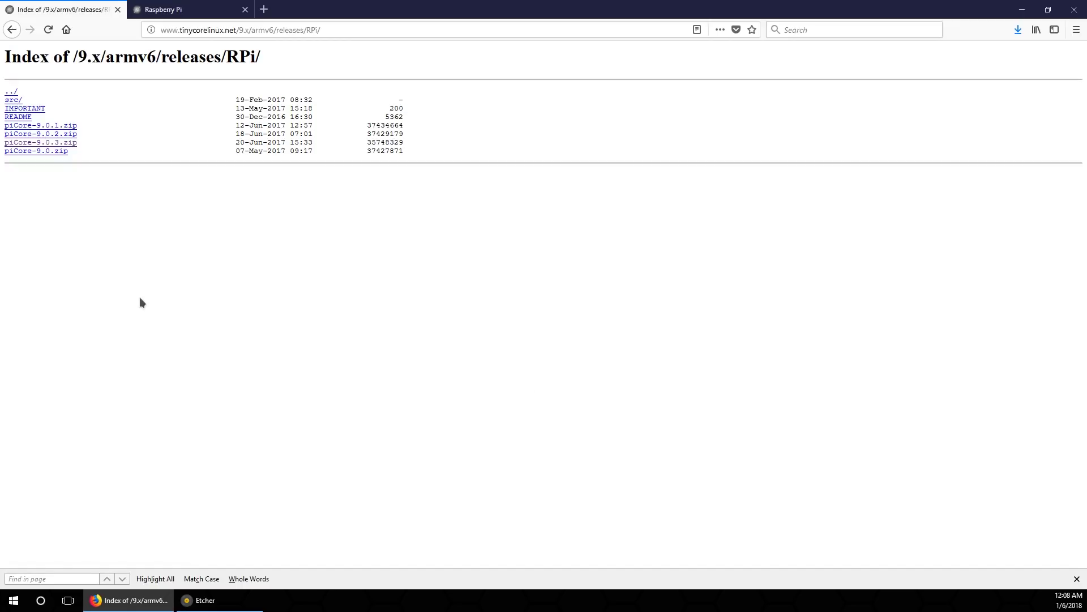
{"action": "left_click", "coordinate": [200, 600]}
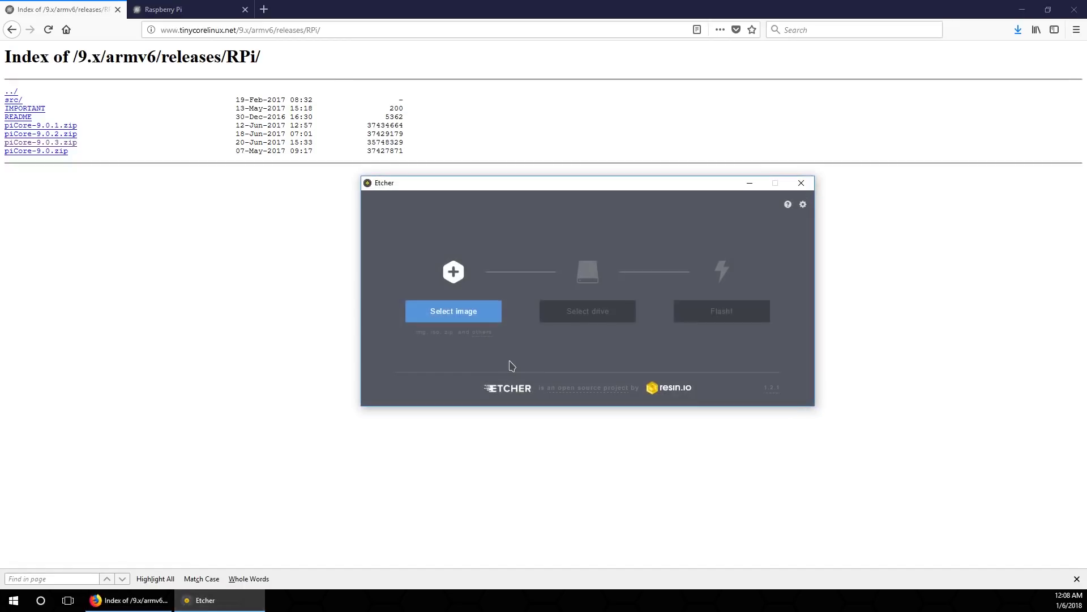
Step: Choose piCore-9.0.3.img as the image and the Generic STORAGE USB device as target
{"action": "left_click", "coordinate": [444, 319]}
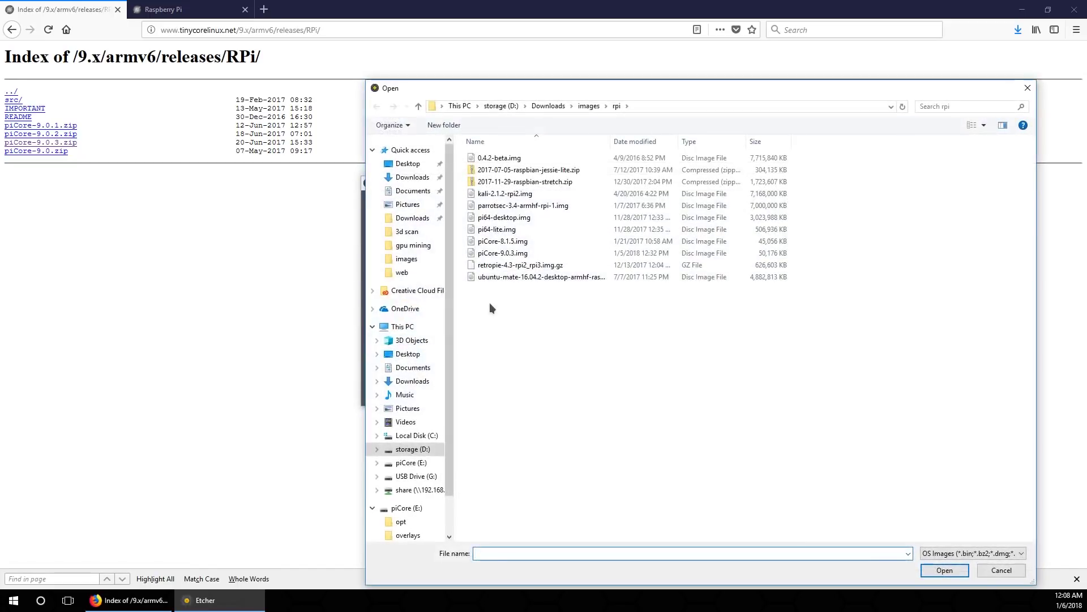
{"action": "left_click", "coordinate": [501, 256]}
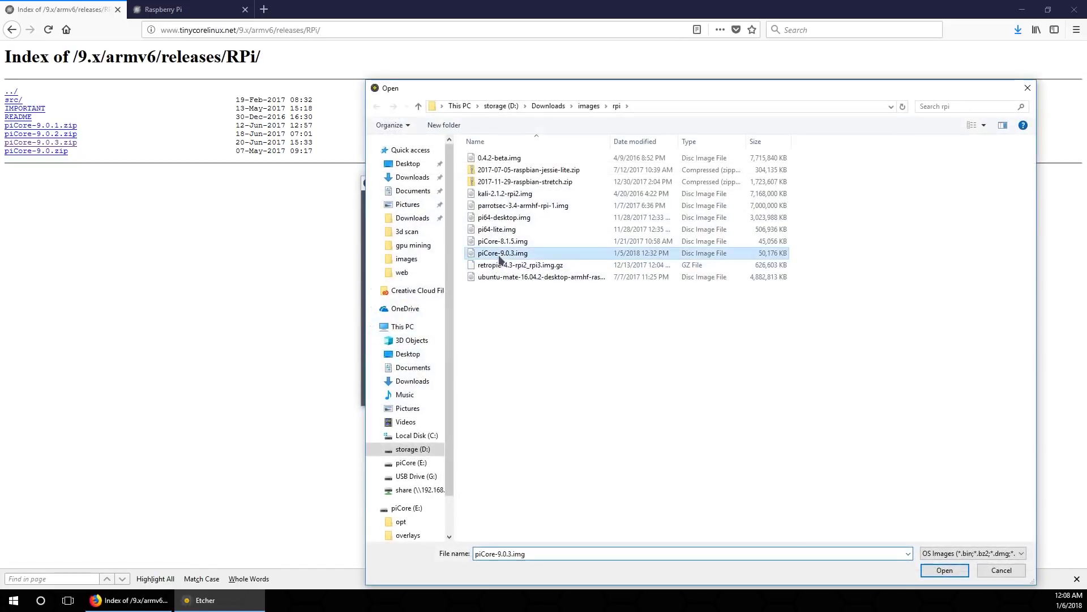
{"action": "left_click", "coordinate": [943, 570]}
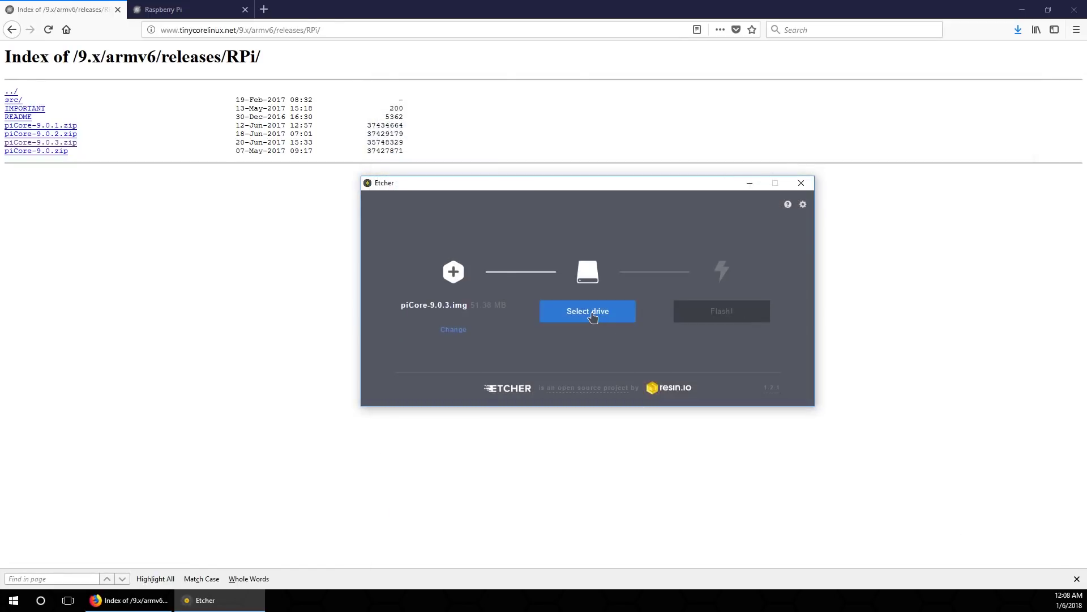
{"action": "left_click", "coordinate": [592, 317]}
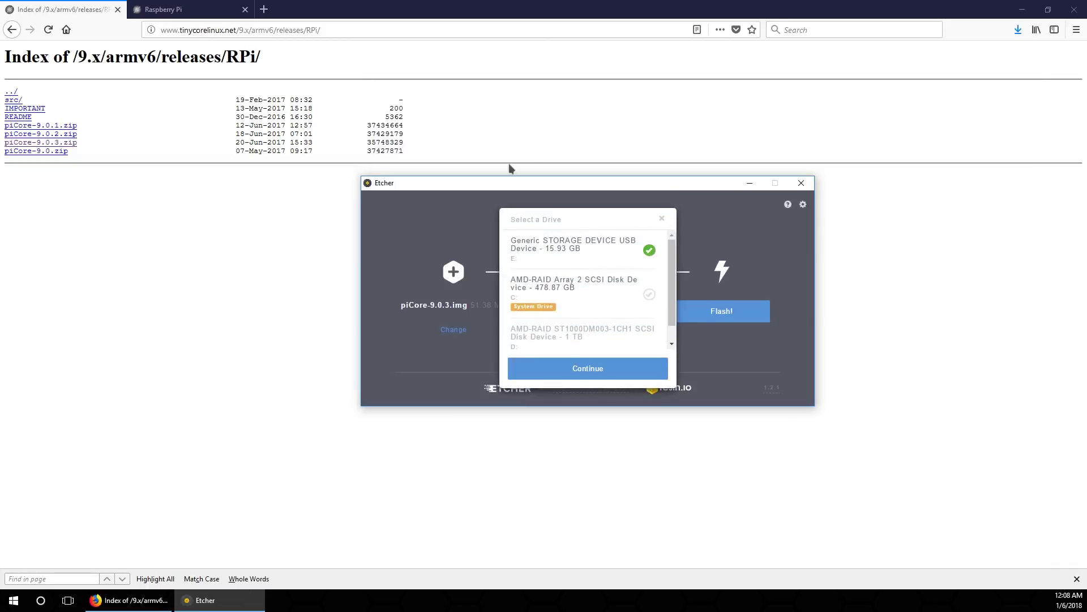
{"action": "left_click", "coordinate": [621, 361]}
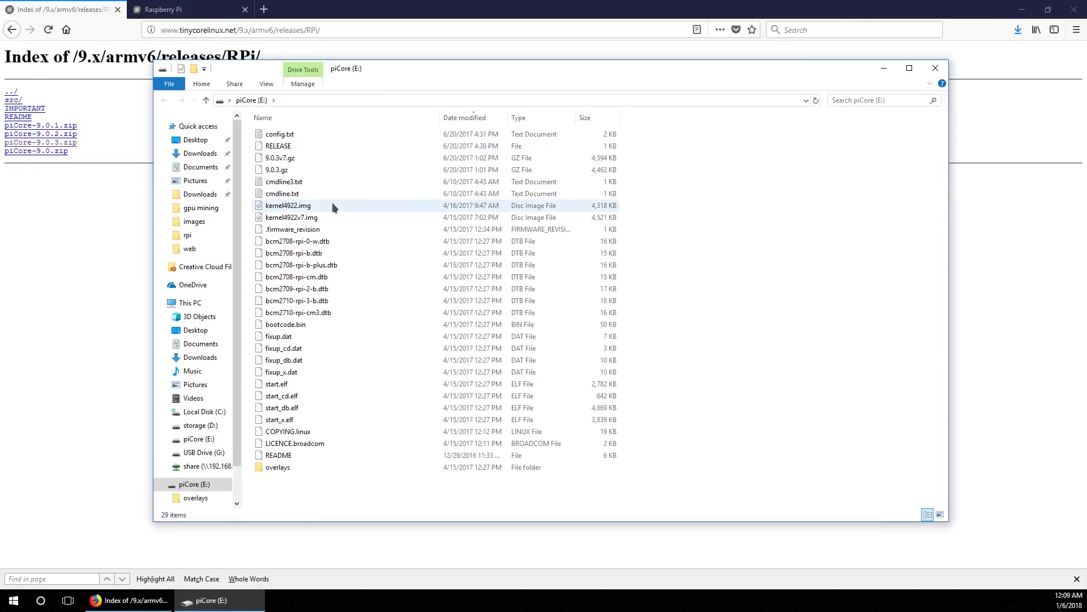
Step: Delete 9.0.3v7.gz from the piCore (E:) drive, leaving 28 items
{"action": "left_click_drag", "start_coordinate": [342, 76], "coordinate": [328, 69]}
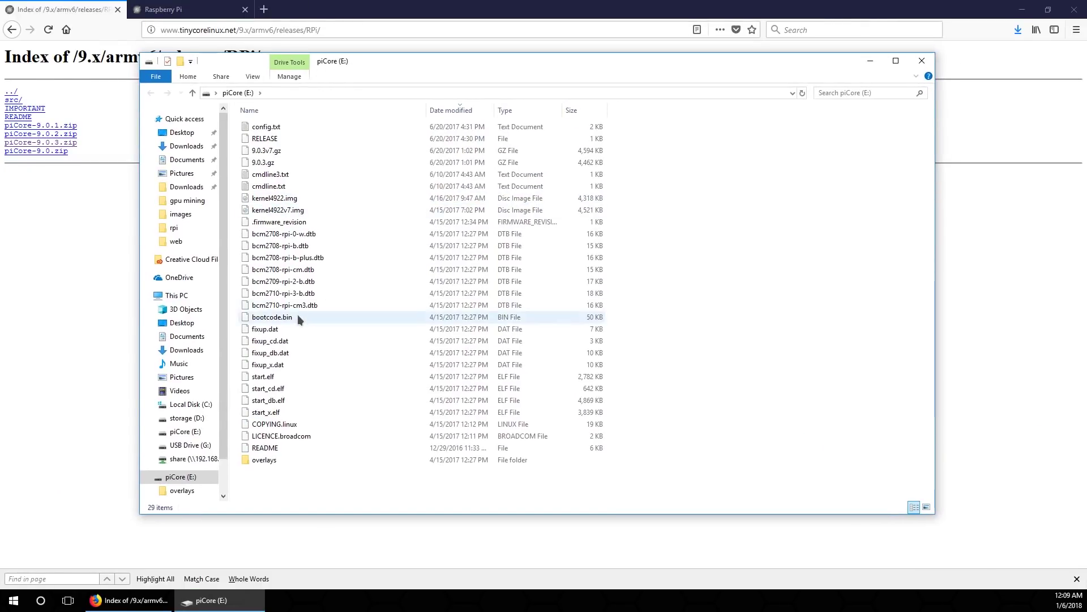
{"action": "left_click_drag", "start_coordinate": [267, 495], "coordinate": [241, 162]}
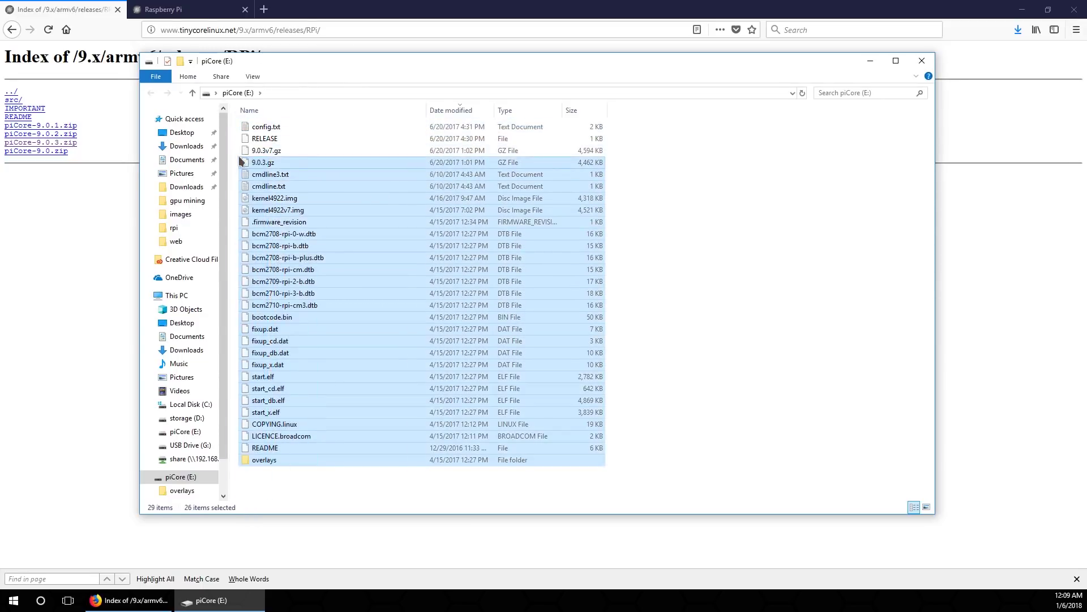
{"action": "left_click", "coordinate": [718, 386]}
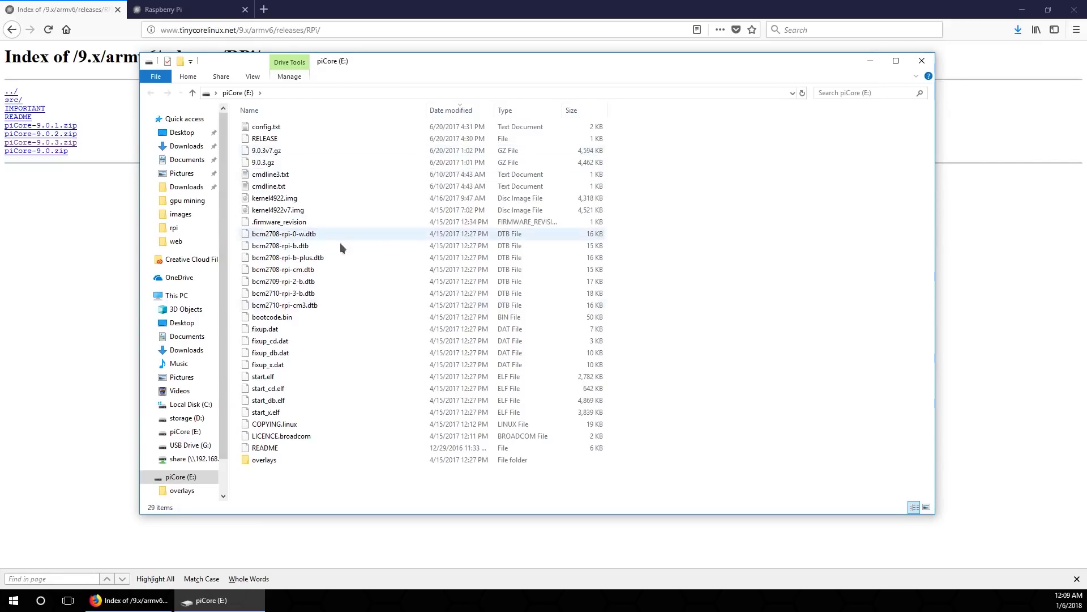
{"action": "left_click", "coordinate": [303, 151]}
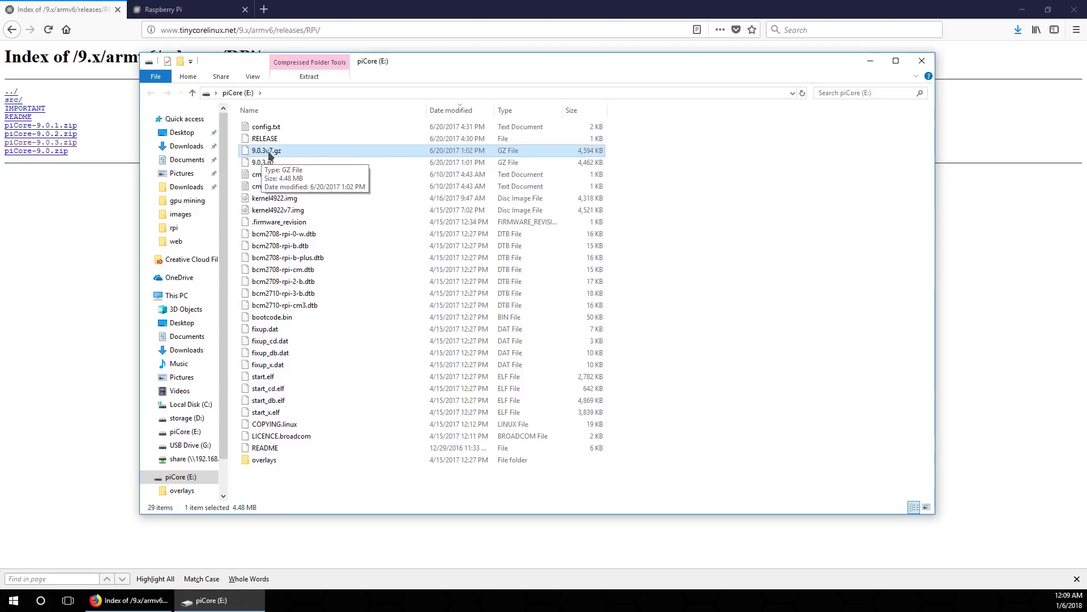
{"action": "right_click", "coordinate": [275, 151]}
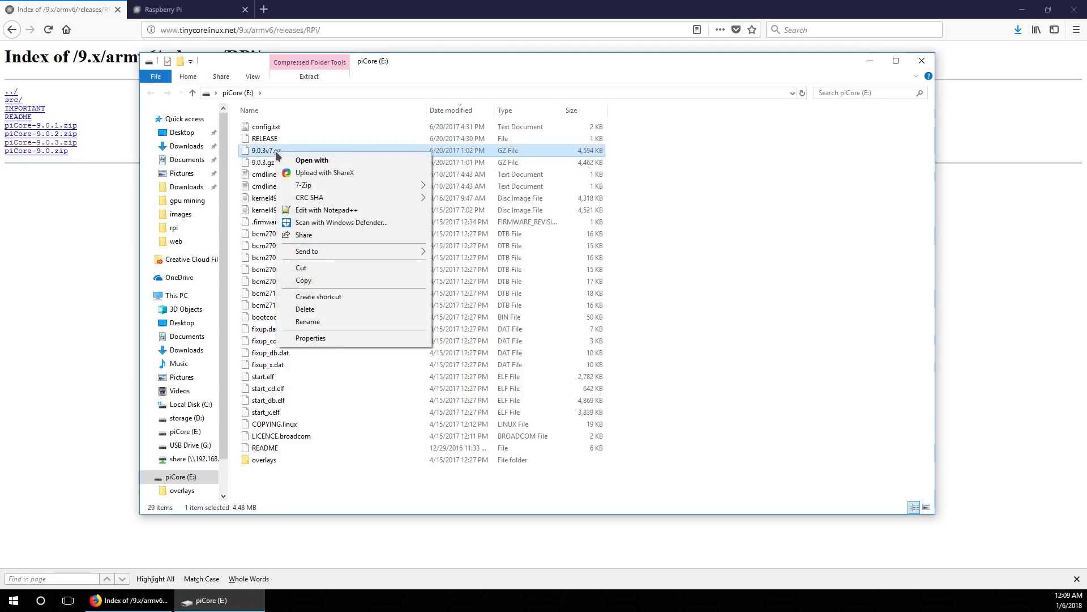
{"action": "left_click", "coordinate": [296, 315]}
{"action": "left_click", "coordinate": [587, 346]}
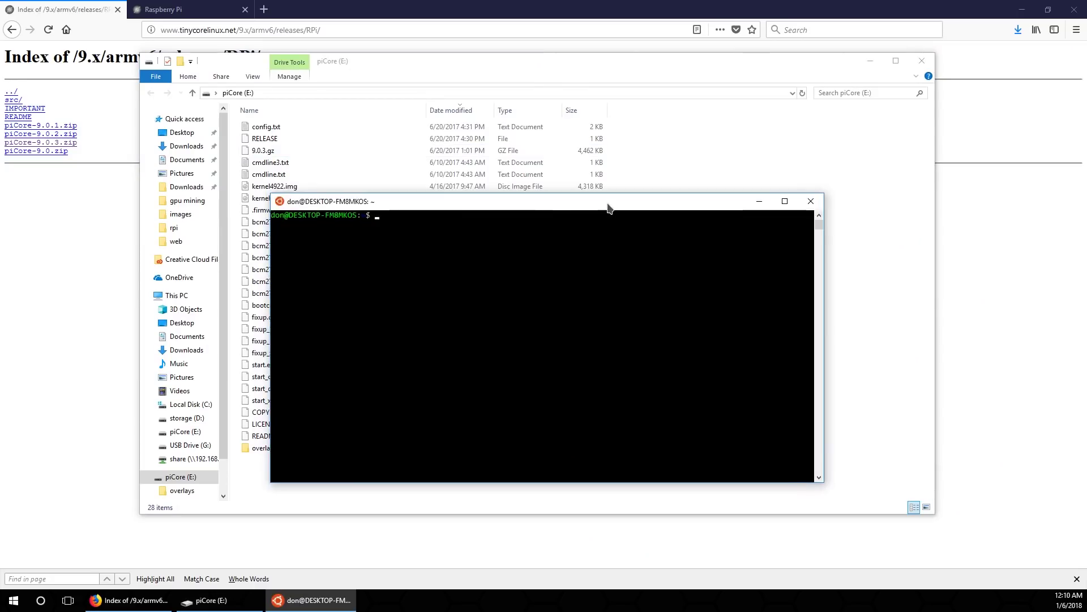
Step: Create a tmp folder under /mnt/d and change into it
{"action": "left_click", "coordinate": [499, 251]}
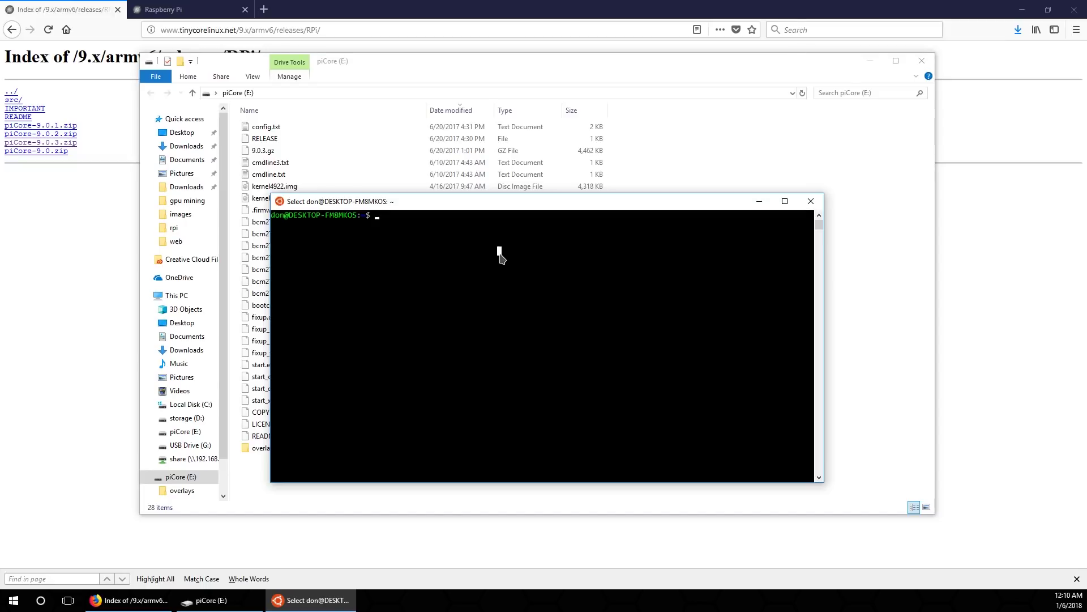
{"action": "type", "text": "cd /mnt/d/"}
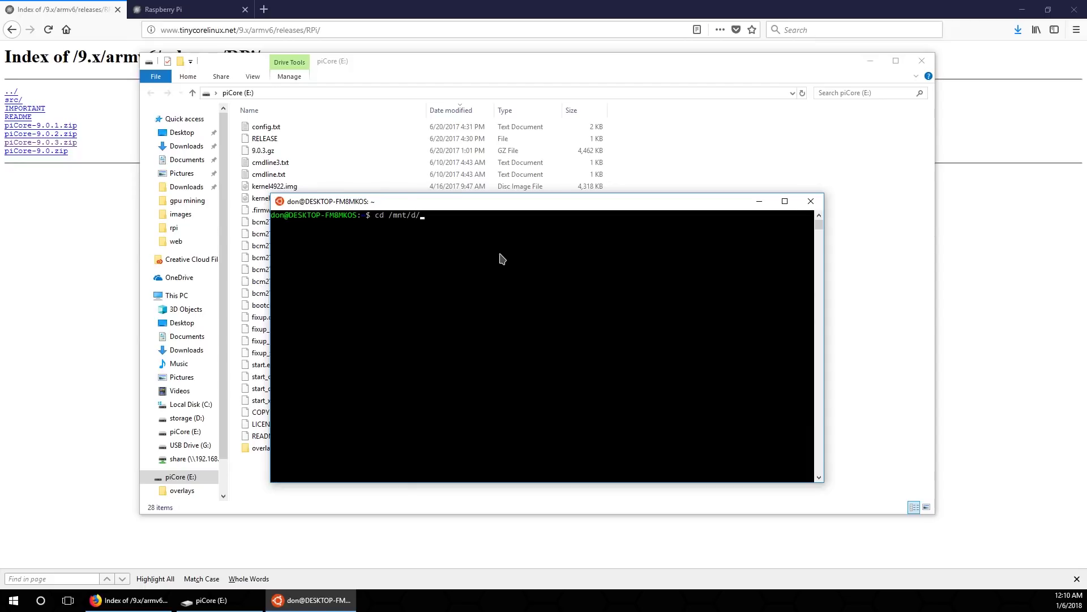
{"action": "key", "text": "Return"}
{"action": "type", "text": "mkdir tmp"}
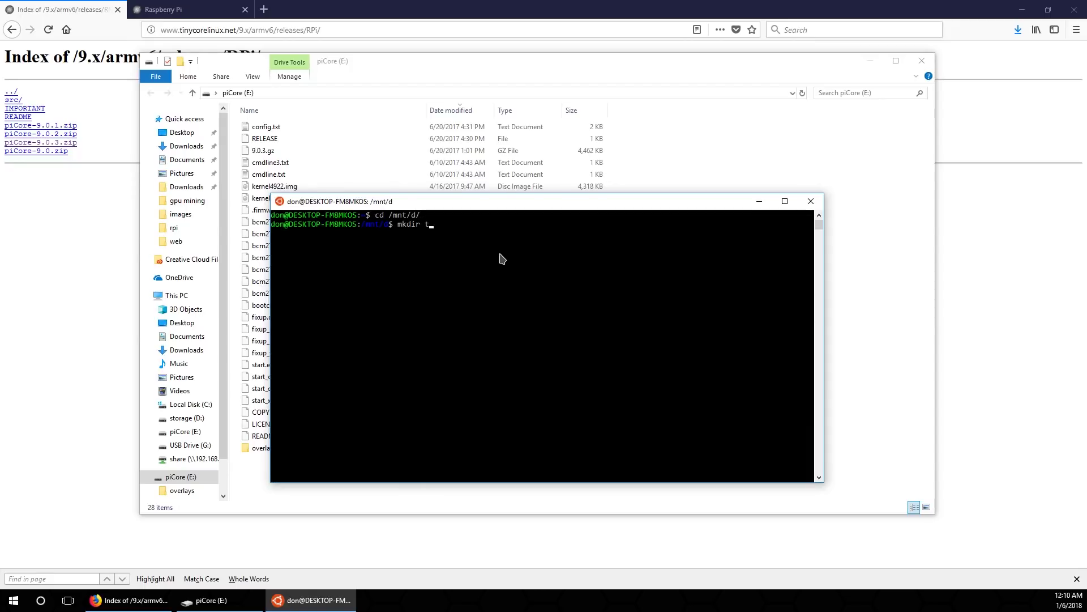
{"action": "key", "text": "Return"}
{"action": "type", "text": "cd tmp"}
{"action": "key", "text": "Return"}
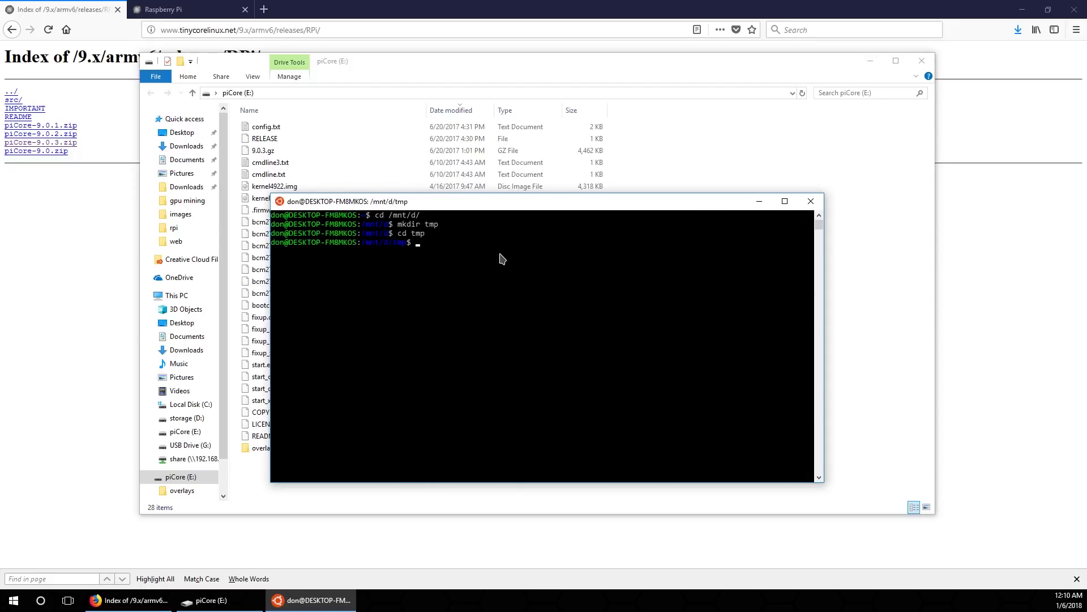
Step: List the empty tmp folder, then paste and run the wget loop for the wireless tcz packages
{"action": "type", "text": "ls"}
{"action": "key", "text": "Return"}
{"action": "right_click", "coordinate": [486, 273]}
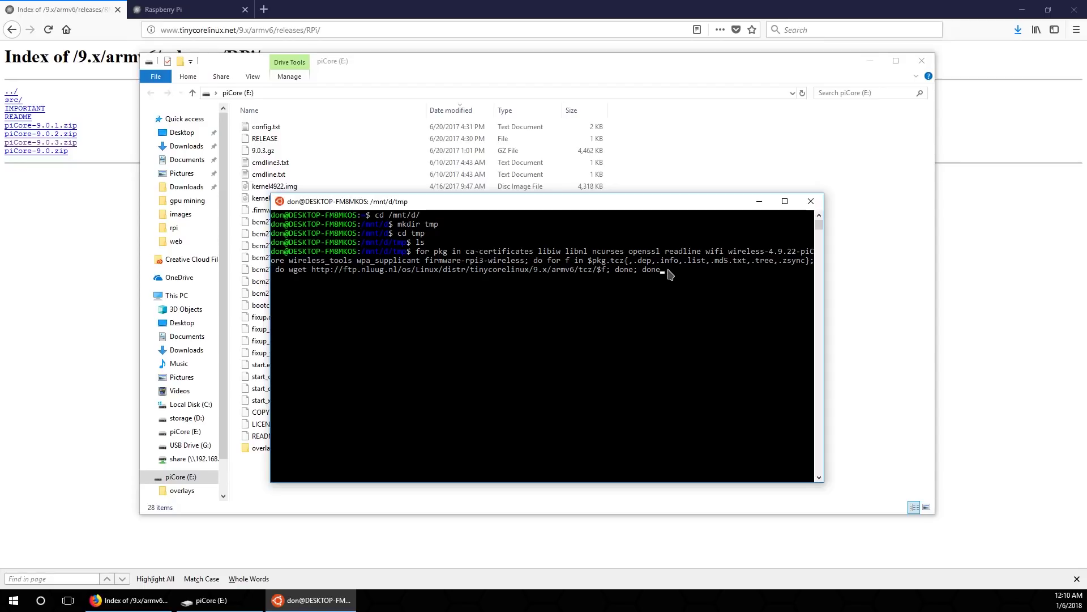
{"action": "key", "text": "Return"}
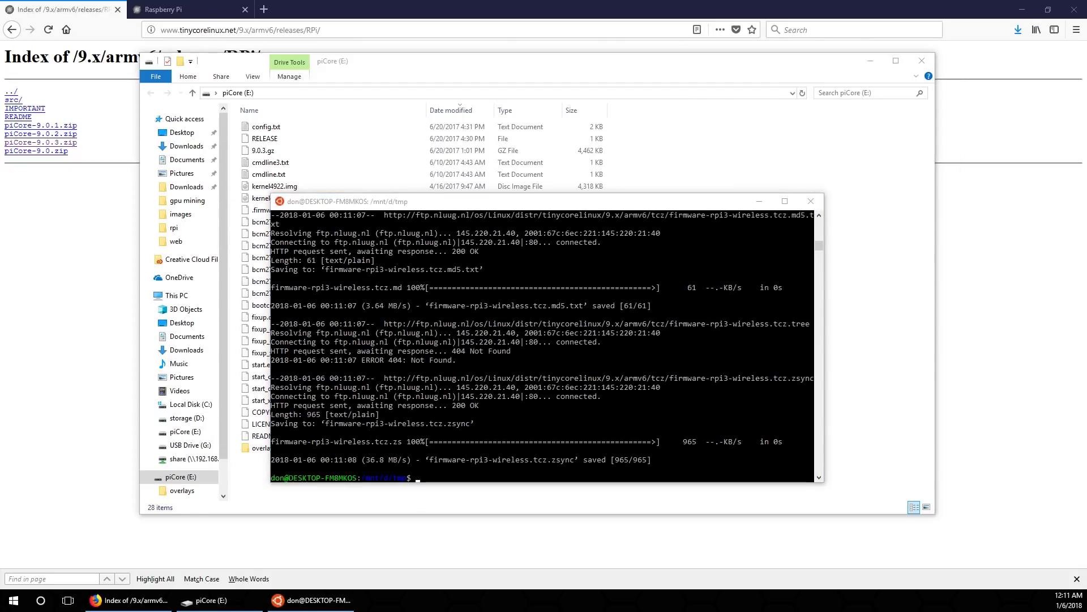
Step: Open tmp in File Explorer and create a new folder named opt on the piCore drive
{"action": "type", "text": "explorer.exe ."}
{"action": "key", "text": "Return"}
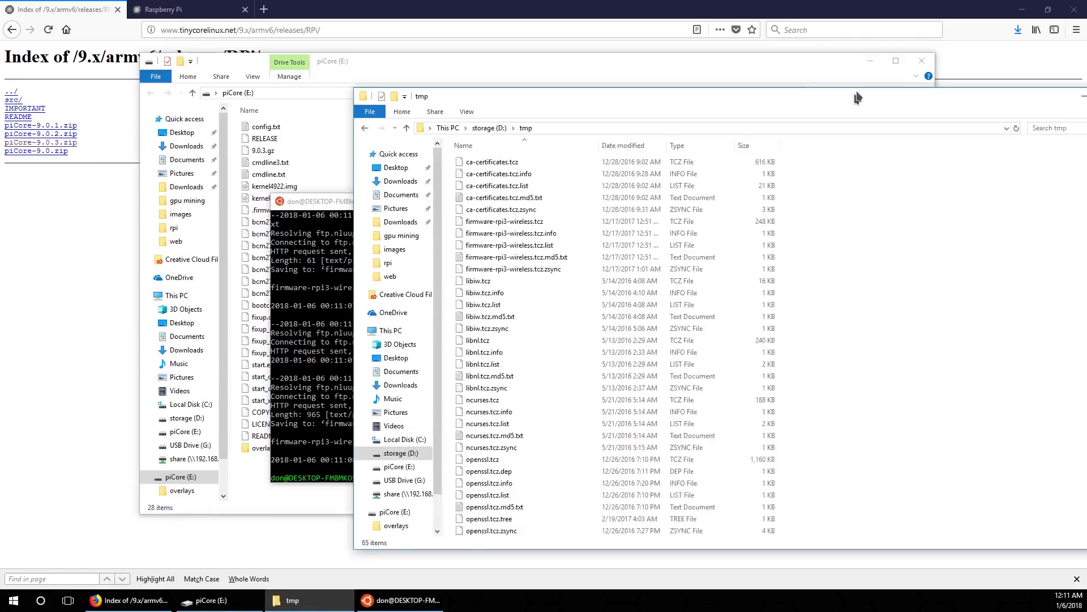
{"action": "left_click_drag", "start_coordinate": [521, 64], "coordinate": [445, 63]}
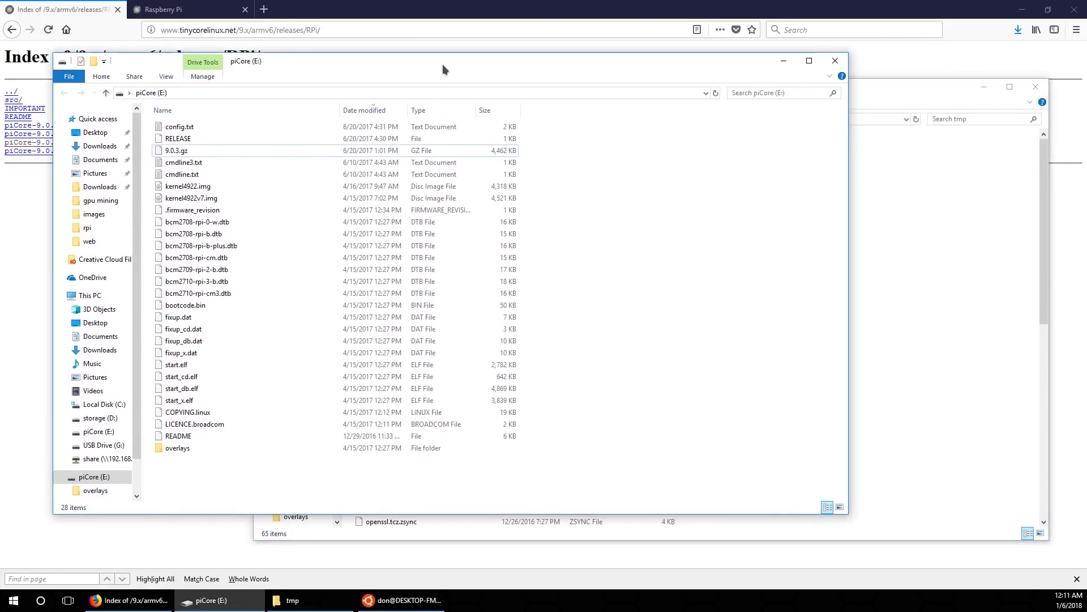
{"action": "right_click", "coordinate": [634, 415]}
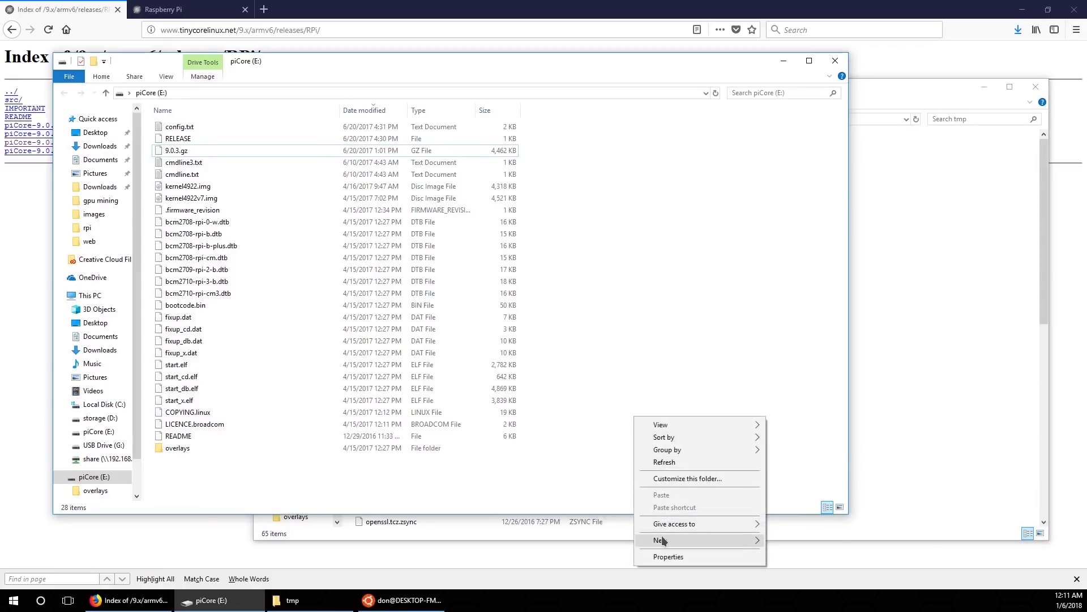
{"action": "mouse_move", "coordinate": [662, 541]}
{"action": "left_click", "coordinate": [782, 398]}
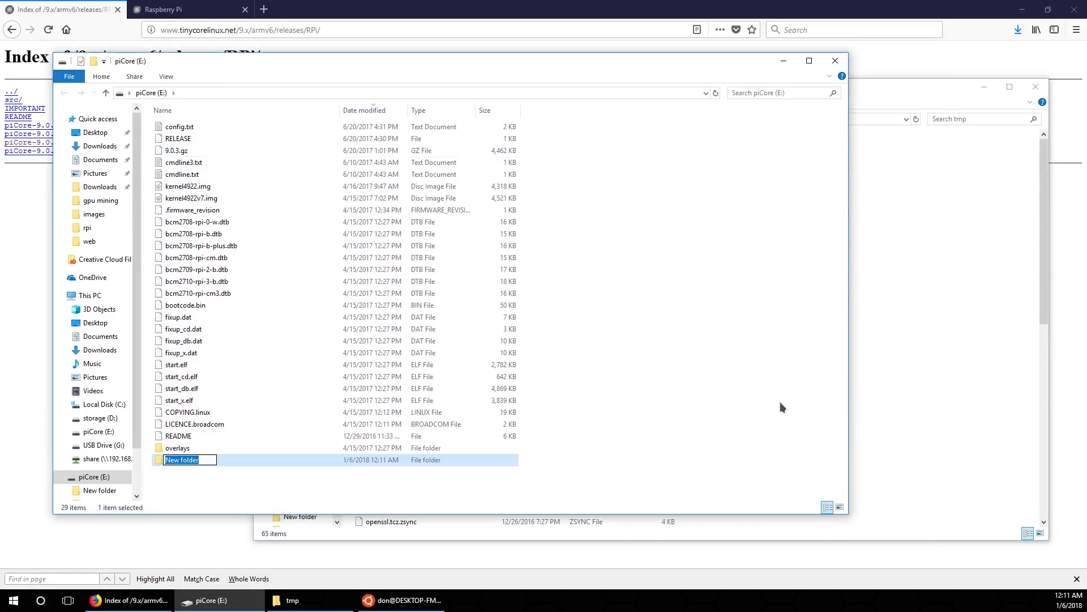
{"action": "type", "text": "opt"}
{"action": "key", "text": "Return"}
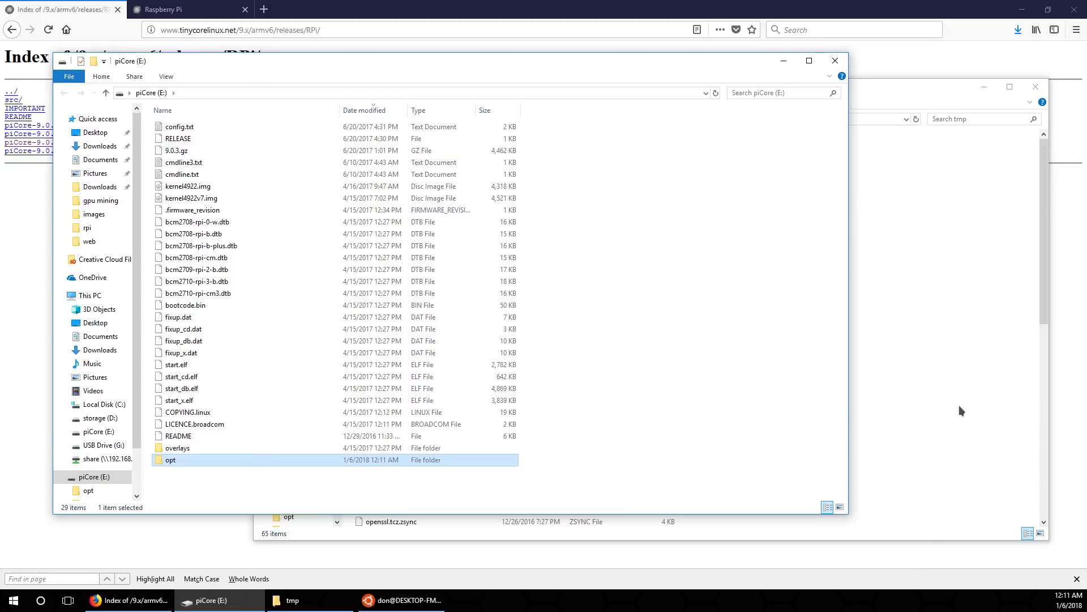
Step: Copy all 65 files from tmp into the opt folder on the card
{"action": "left_click", "coordinate": [960, 406]}
{"action": "key", "text": "ctrl+a"}
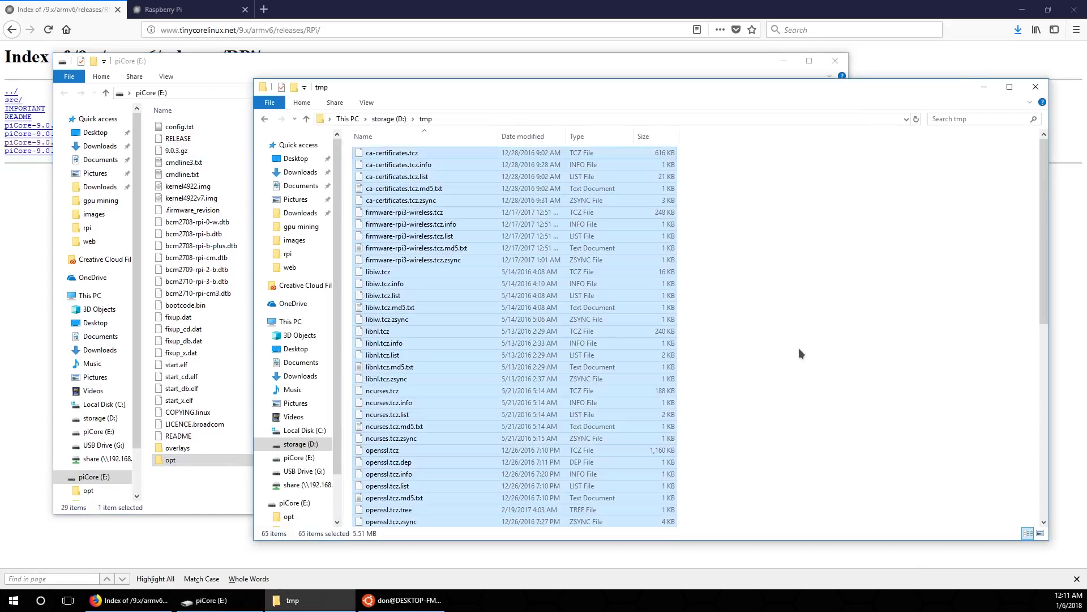
{"action": "double_click", "coordinate": [182, 458]}
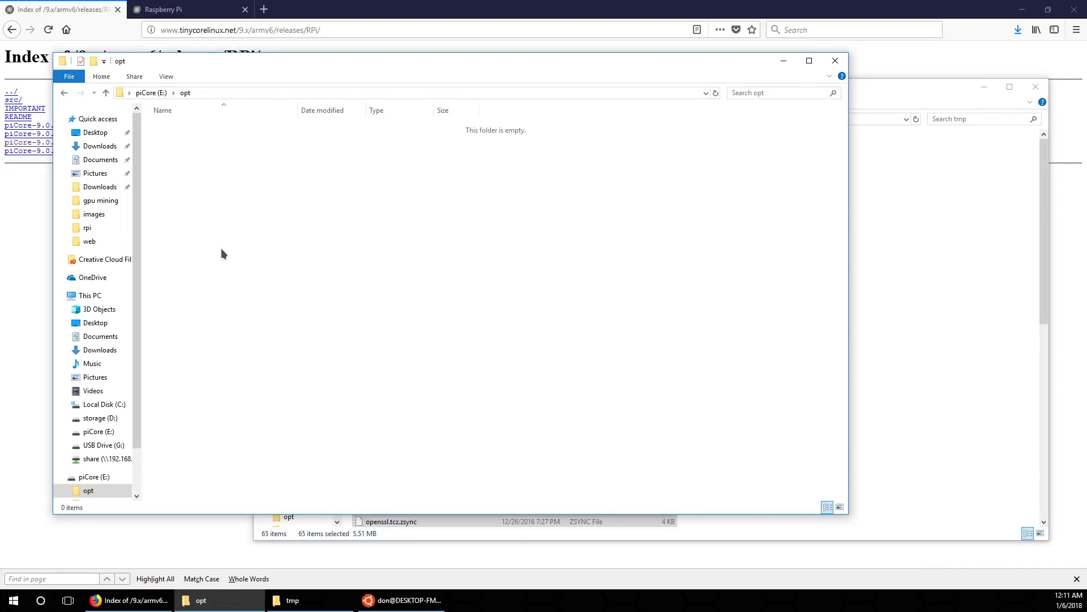
{"action": "key", "text": "ctrl+v"}
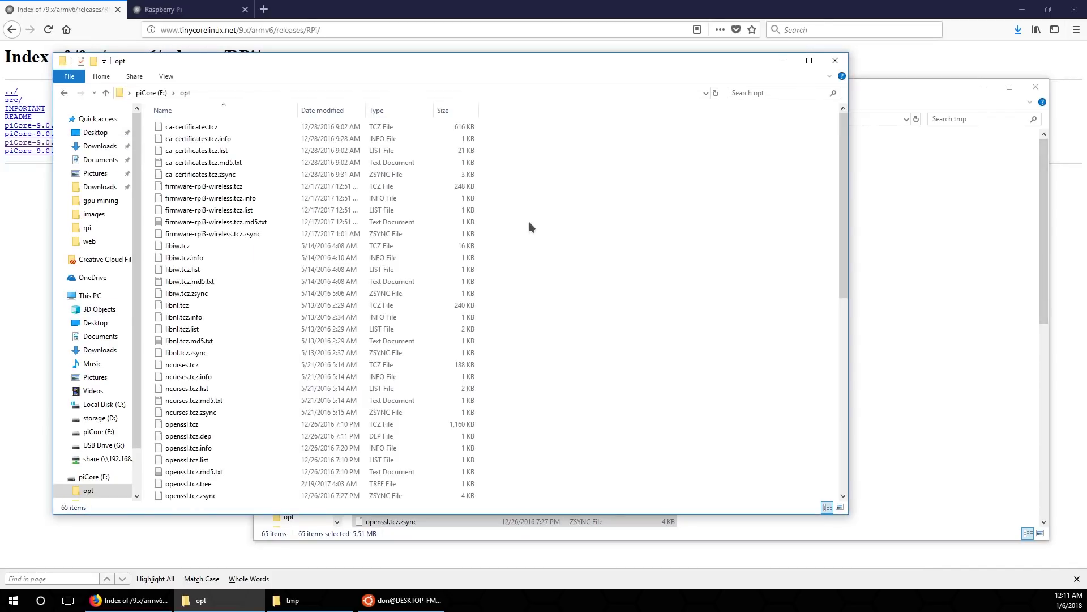
{"action": "key", "text": "alt+Tab"}
{"action": "left_click", "coordinate": [195, 12]}
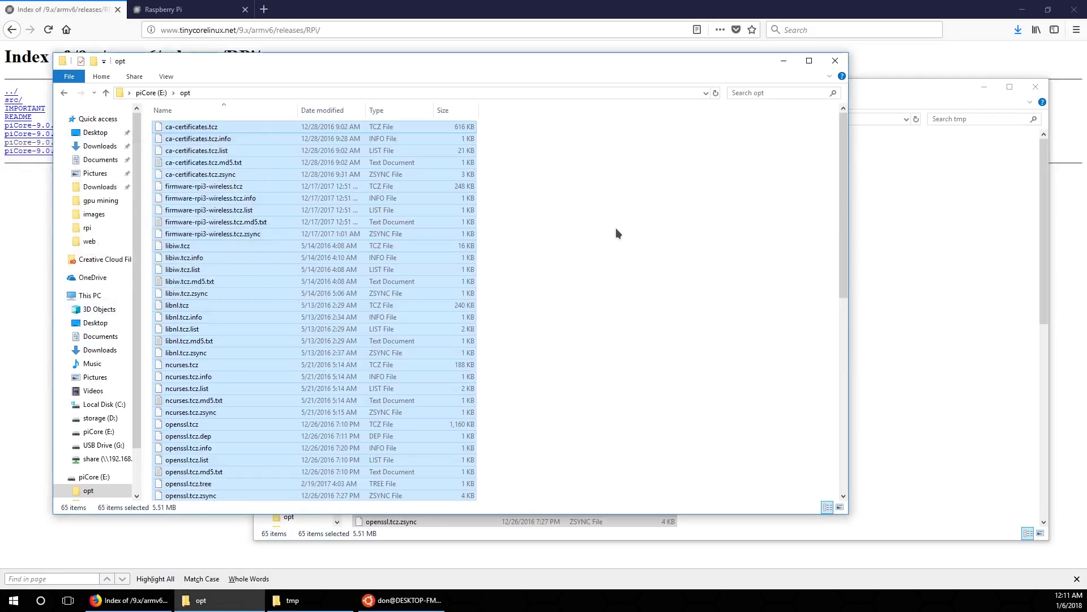
{"action": "left_click", "coordinate": [618, 230]}
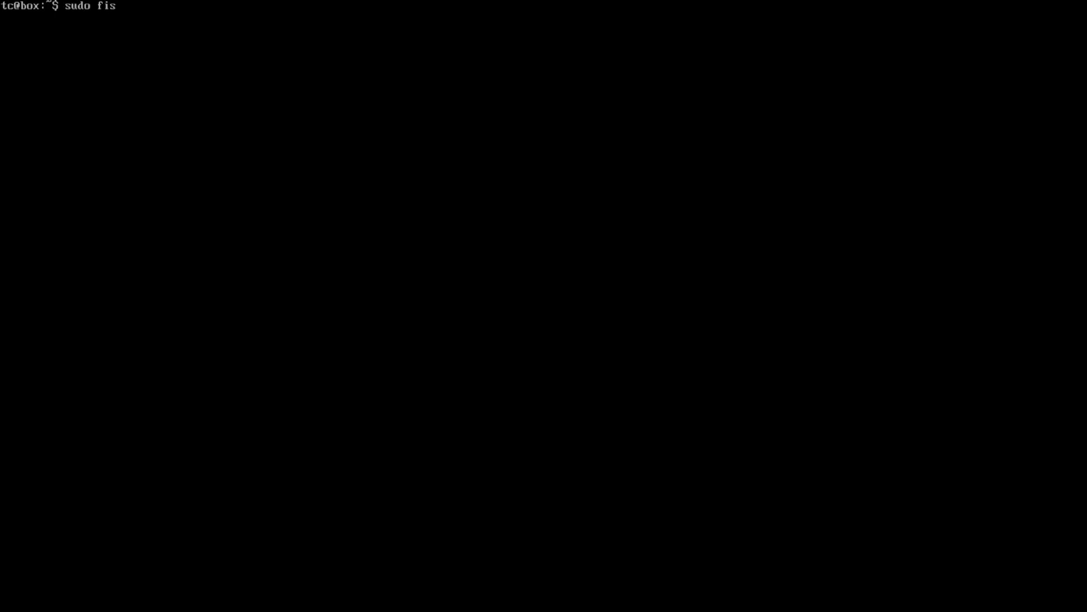
Step: Fix the typo and complete the command sudo fdisk -u /dev/mmcblk0
{"action": "key", "text": "BackSpace"}
{"action": "key", "text": "BackSpace"}
{"action": "type", "text": "disk -u /dev/mmcblk0"}
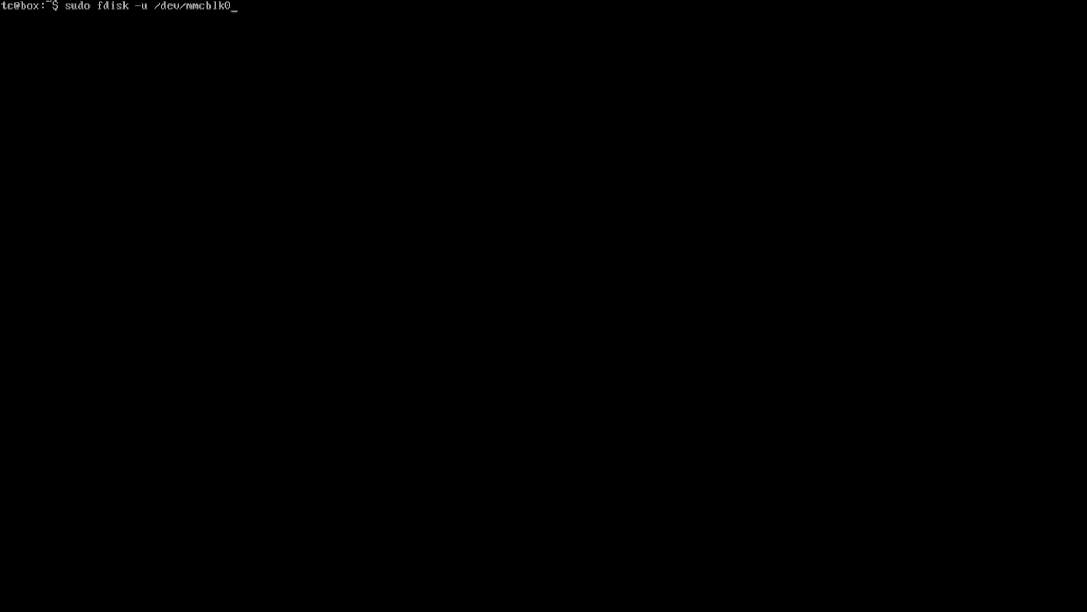
Step: Start fdisk on /dev/mmcblk0, print the partition table, and delete partition 2
{"action": "key", "text": "Return"}
{"action": "type", "text": "p"}
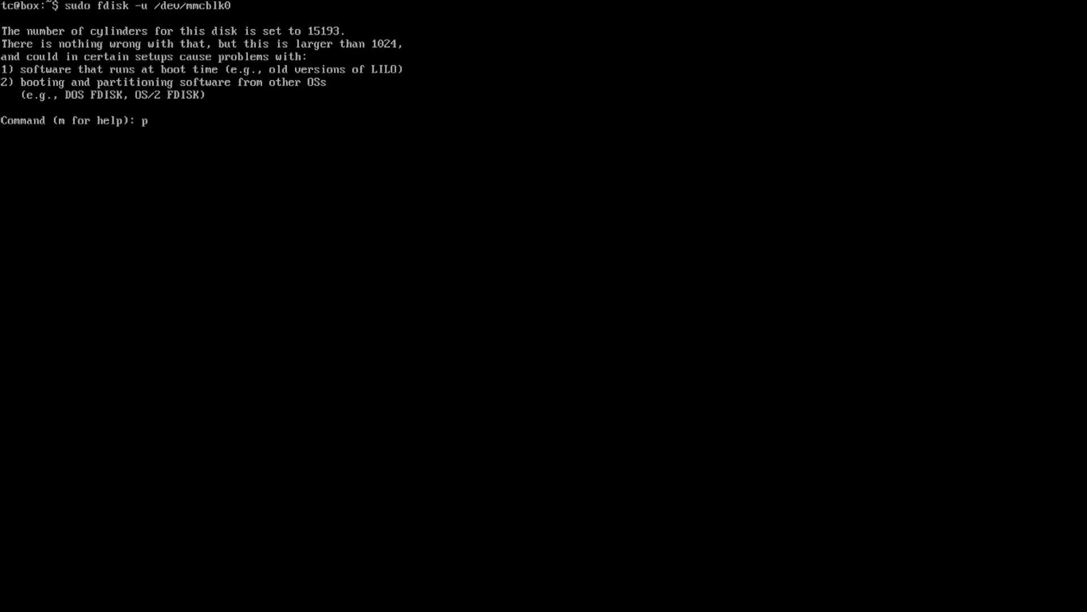
{"action": "key", "text": "Return"}
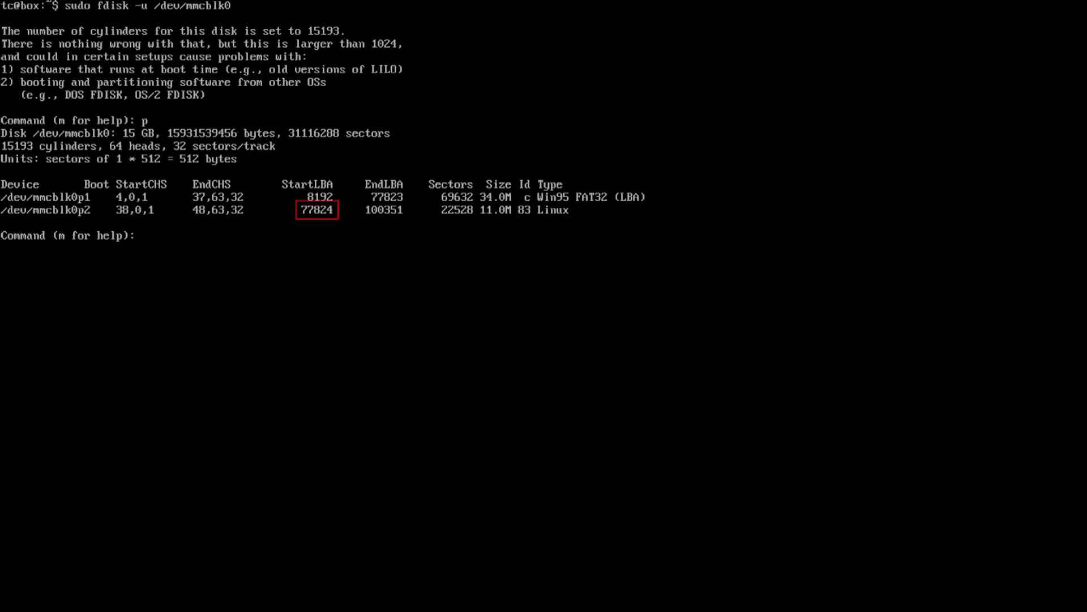
{"action": "type", "text": "d"}
{"action": "key", "text": "Return"}
{"action": "type", "text": "2"}
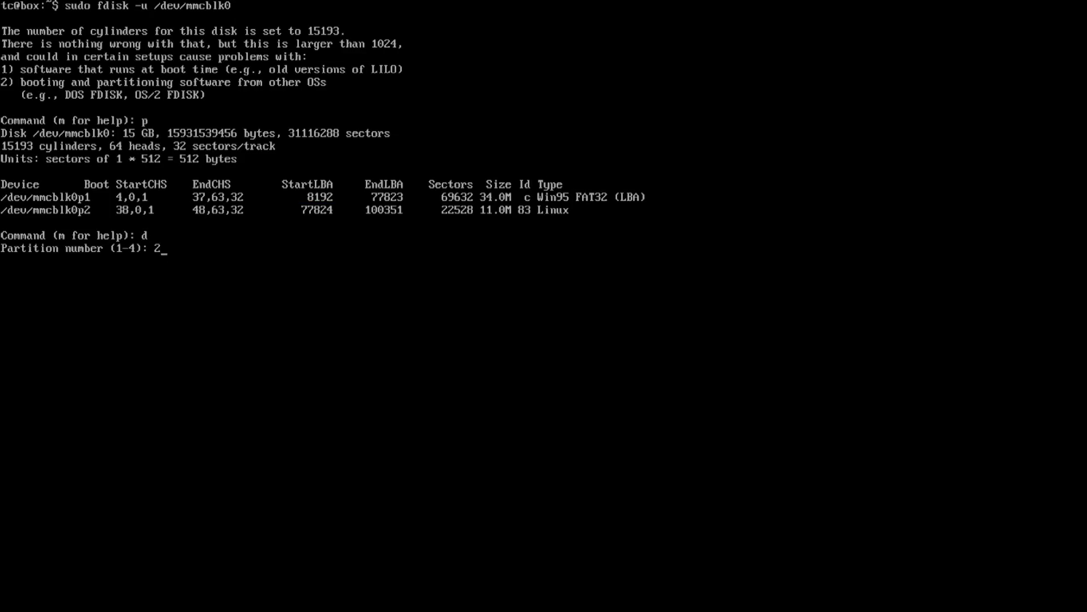
{"action": "key", "text": "Return"}
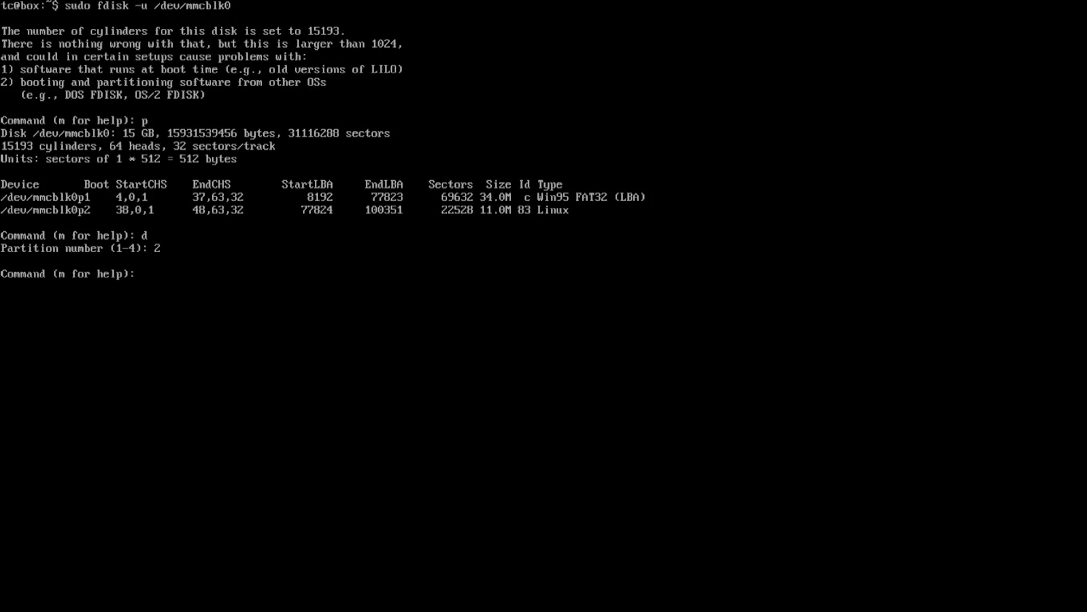
Step: Create primary partition 2 from sector 77824 to the card's end and write the table
{"action": "type", "text": "n"}
{"action": "key", "text": "Return"}
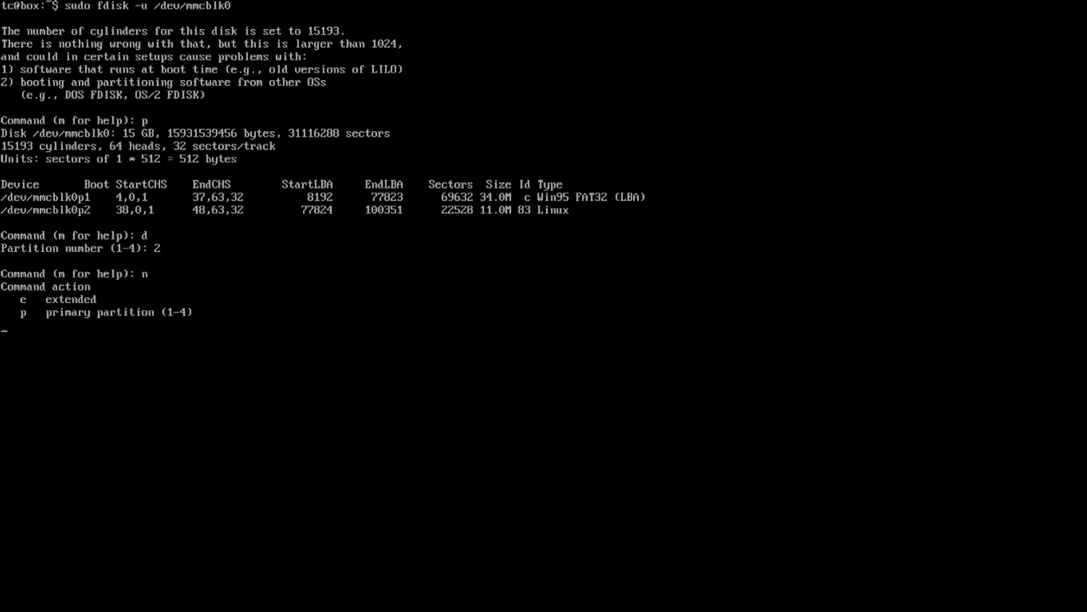
{"action": "type", "text": "p"}
{"action": "key", "text": "Return"}
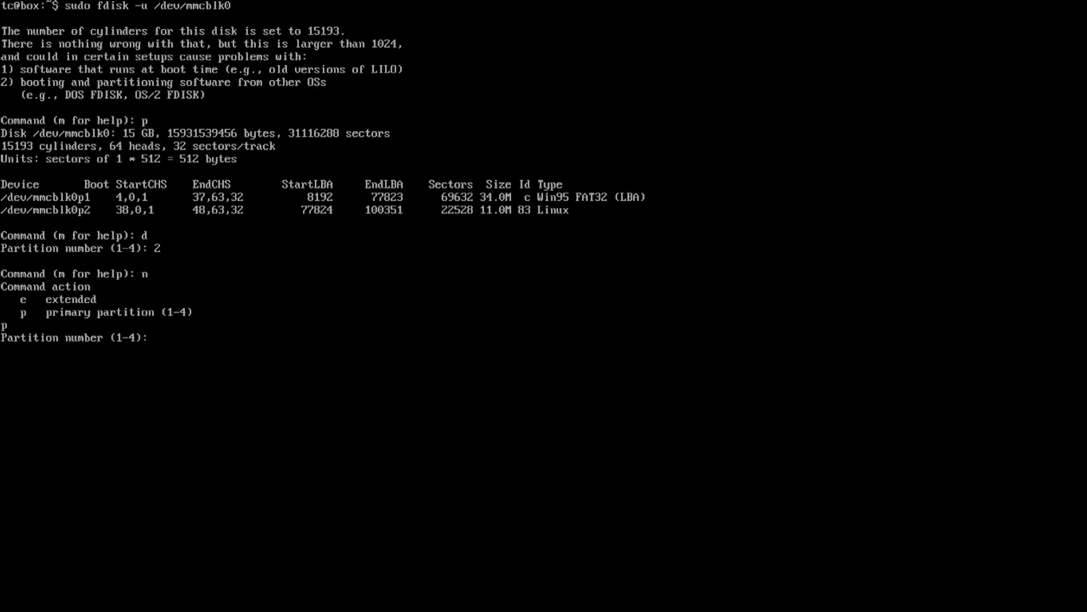
{"action": "type", "text": "2"}
{"action": "key", "text": "Return"}
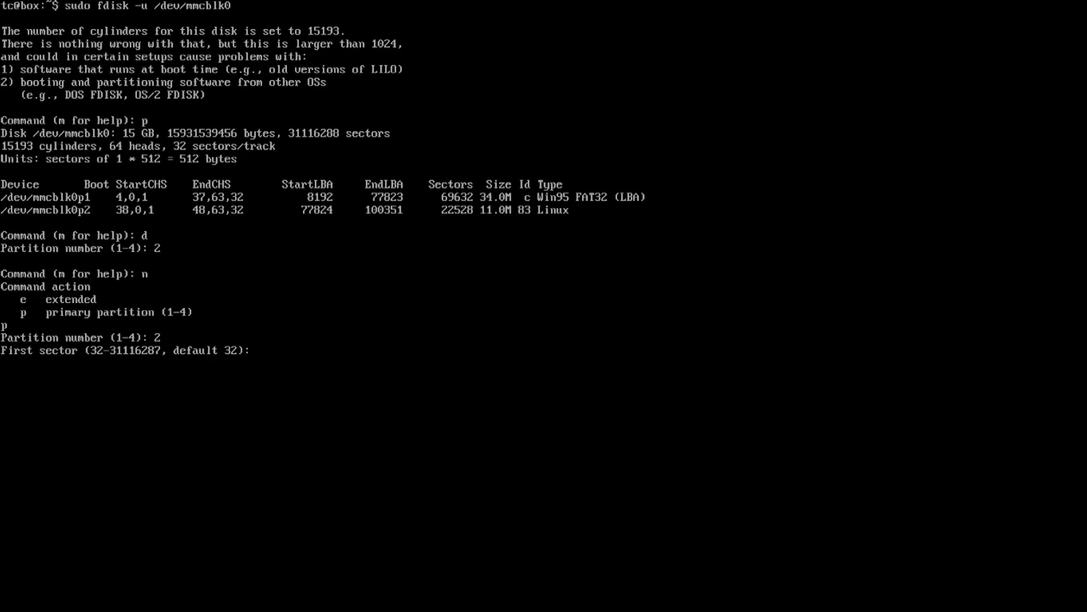
{"action": "type", "text": "77824"}
{"action": "key", "text": "Return"}
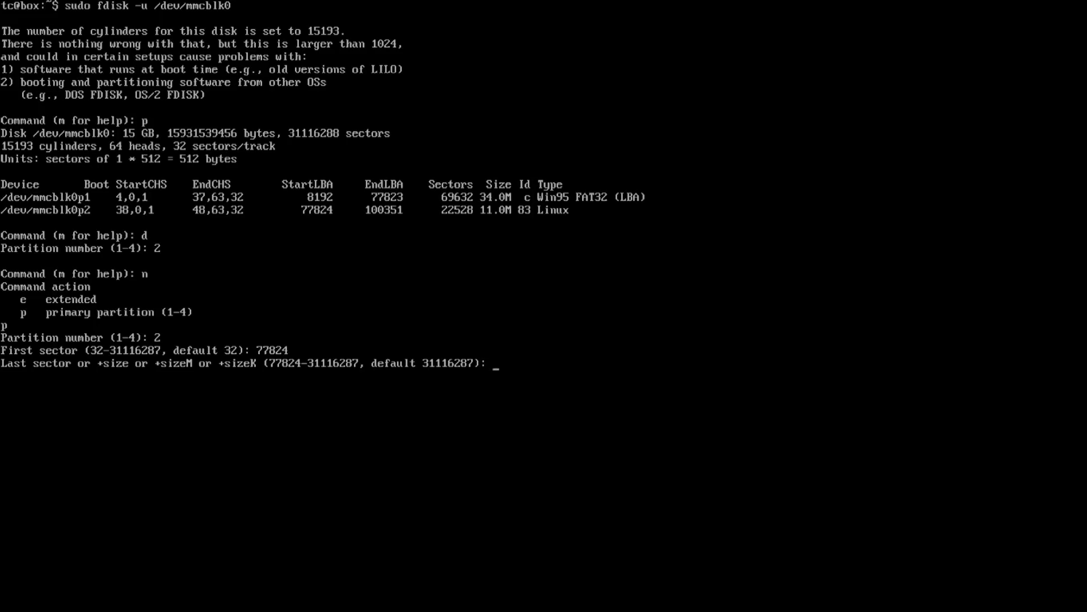
{"action": "key", "text": "Return"}
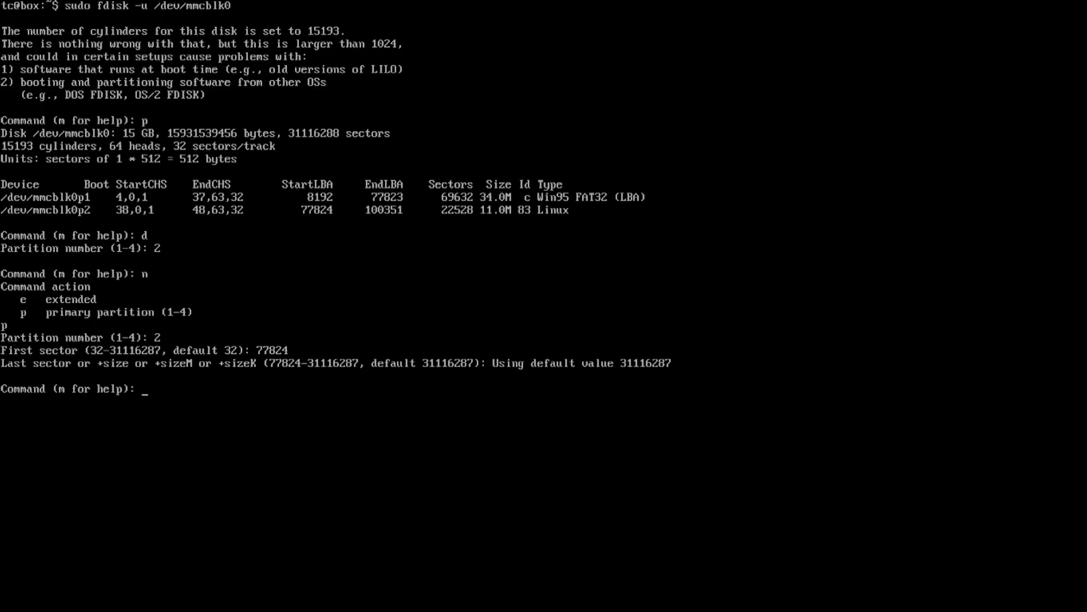
{"action": "type", "text": "w"}
{"action": "key", "text": "Return"}
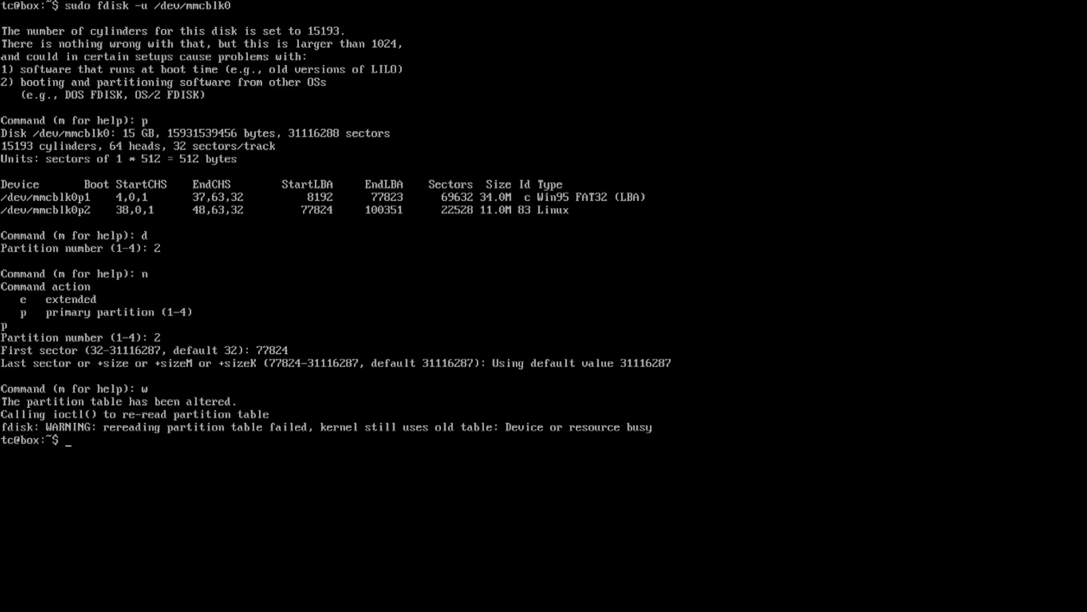
Step: Reboot, run resize2fs on /dev/mmcblk0p2, and check with df -h that it shows 14.5G
{"action": "type", "text": "sudo reboot"}
{"action": "key", "text": "Return"}
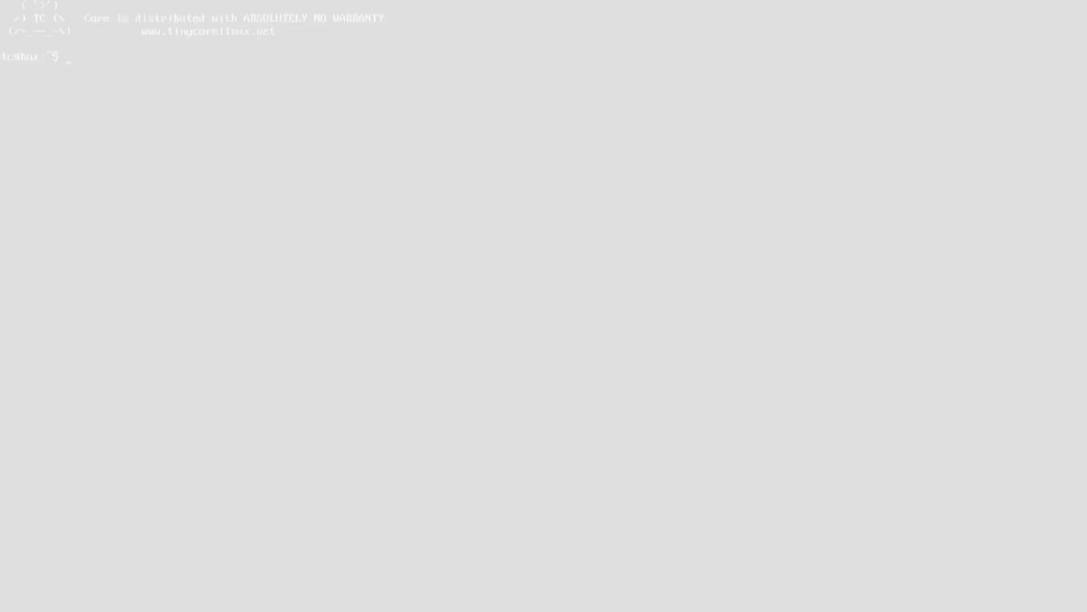
{"action": "type", "text": "s"}
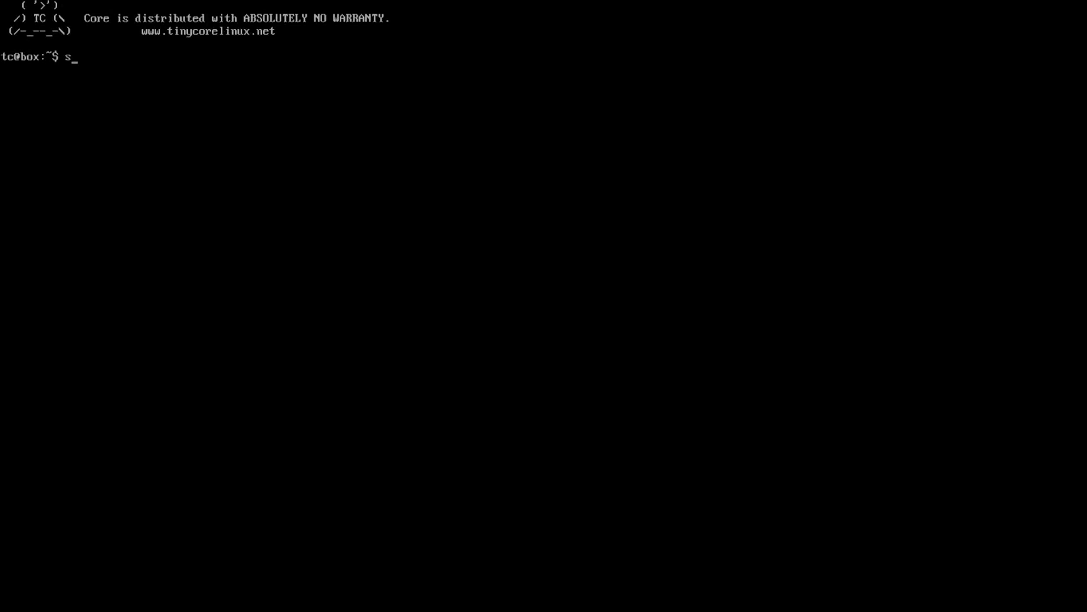
{"action": "type", "text": "udo resize2fs /de"}
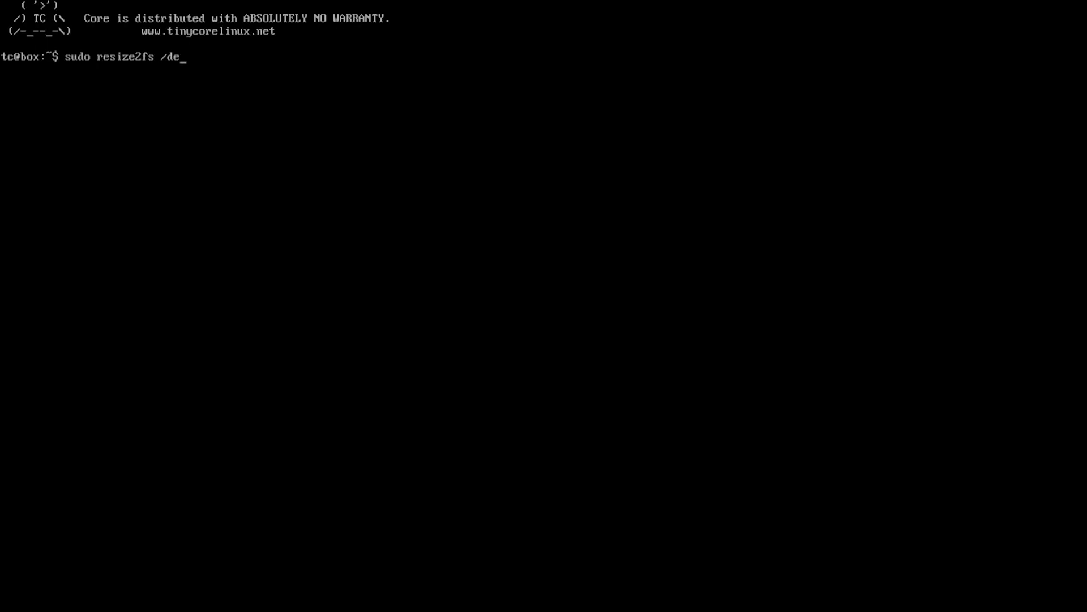
{"action": "type", "text": "v/mmcblk0p2"}
{"action": "key", "text": "Return"}
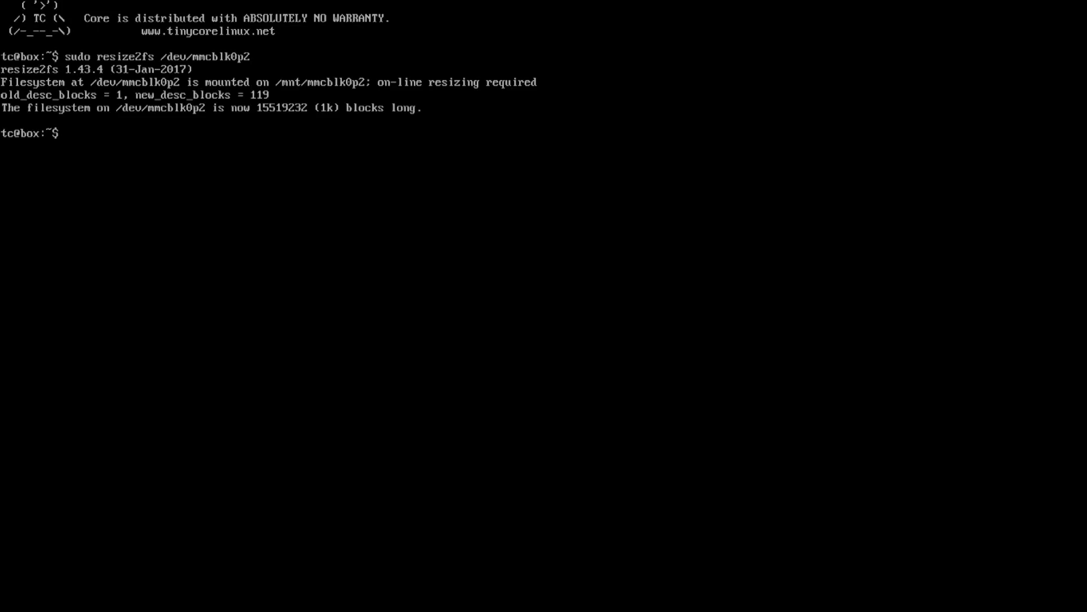
{"action": "type", "text": "df -h"}
{"action": "key", "text": "Return"}
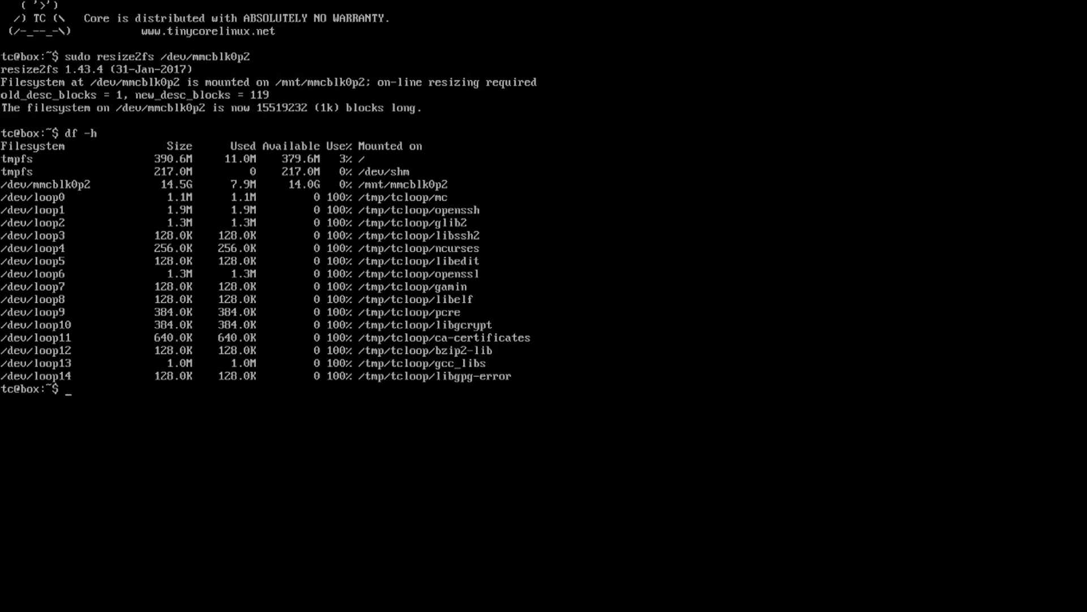
Step: Mount /dev/mmcblk0p1 at /mnt/mmcblk0p1
{"action": "type", "text": "mount"}
{"action": "key", "text": "BackSpace"}
{"action": "key", "text": "BackSpace"}
{"action": "key", "text": "BackSpace"}
{"action": "key", "text": "BackSpace"}
{"action": "key", "text": "BackSpace"}
{"action": "key", "text": "BackSpace"}
{"action": "type", "text": "sudo mount /dev/mmcb"}
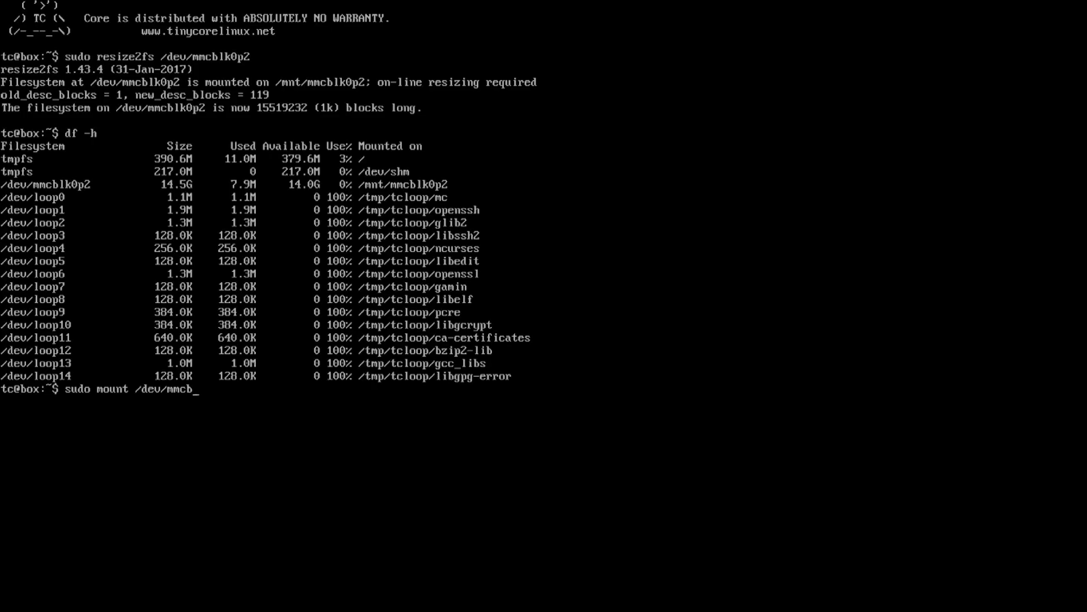
{"action": "type", "text": "lkp"}
{"action": "key", "text": "BackSpace"}
{"action": "type", "text": "0p1 /mnt/mmc"}
{"action": "key", "text": "Tab"}
{"action": "type", "text": "1"}
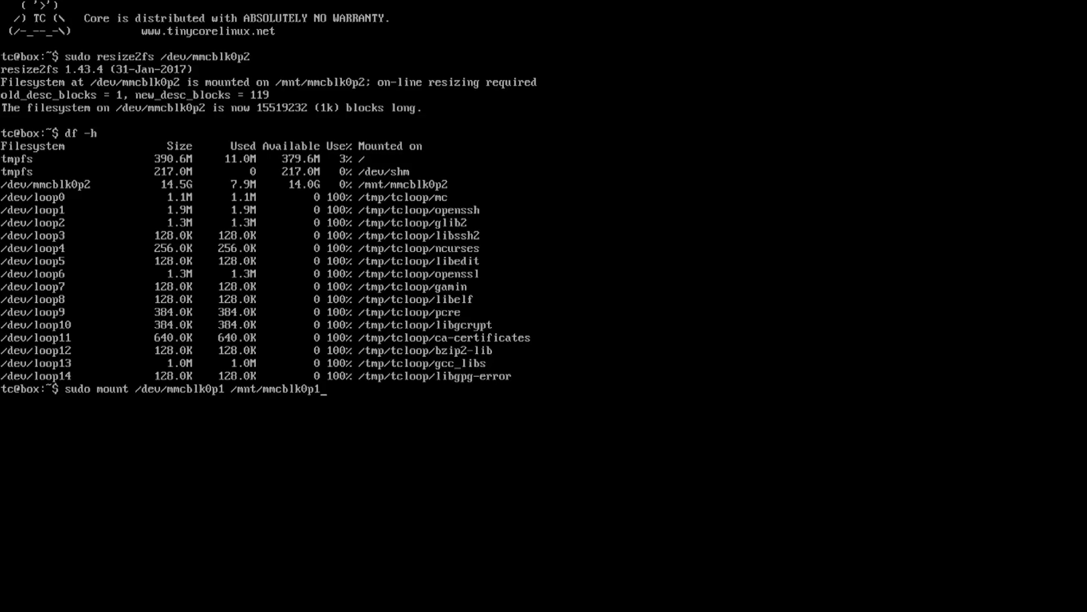
{"action": "key", "text": "Return"}
Step: Copy /mnt/mmcblk0p1/opt/* into /mnt/mmcblk0p2/tce/optional/ with cp
{"action": "type", "text": "cp /mnt/mmc"}
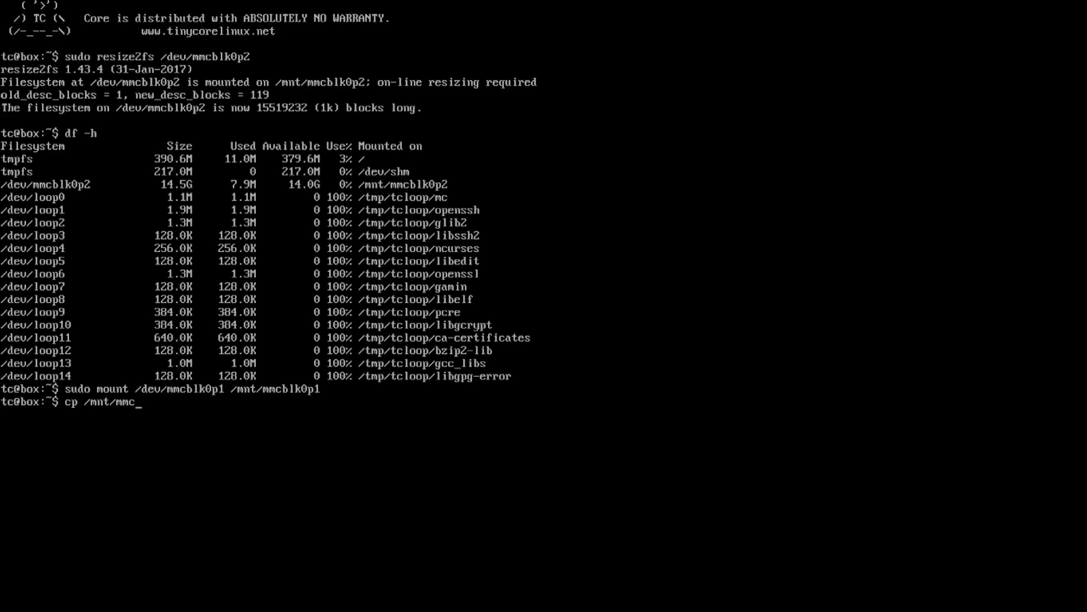
{"action": "key", "text": "Tab"}
{"action": "type", "text": "1"}
{"action": "key", "text": "Tab"}
{"action": "type", "text": "opt"}
{"action": "key", "text": "Tab"}
{"action": "type", "text": "* /mnt"}
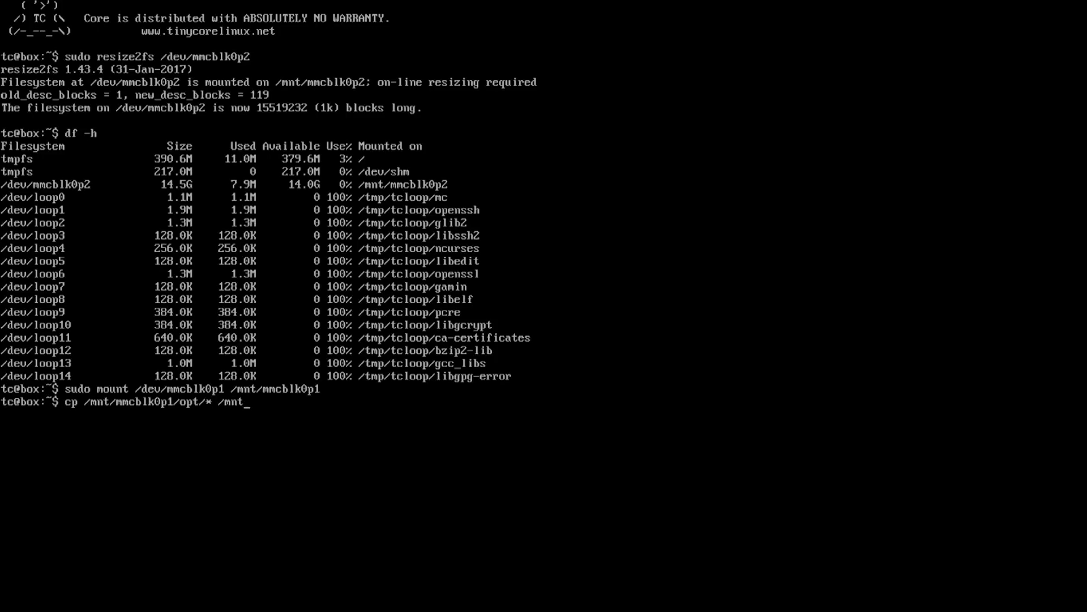
{"action": "type", "text": "/mmcb"}
{"action": "key", "text": "Tab"}
{"action": "type", "text": "tce/op"}
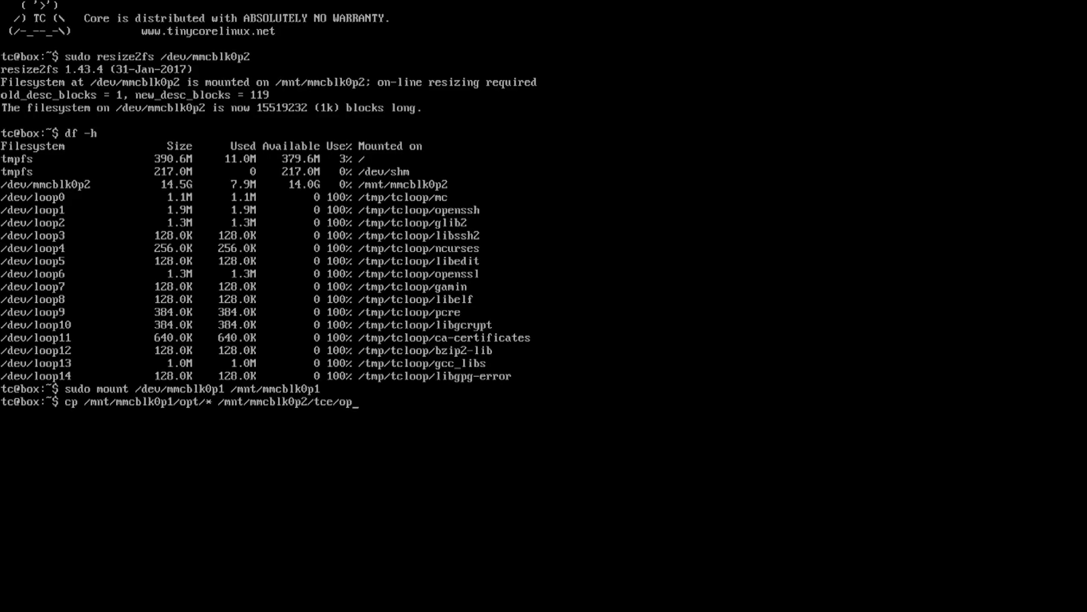
{"action": "key", "text": "Tab"}
{"action": "key", "text": "Return"}
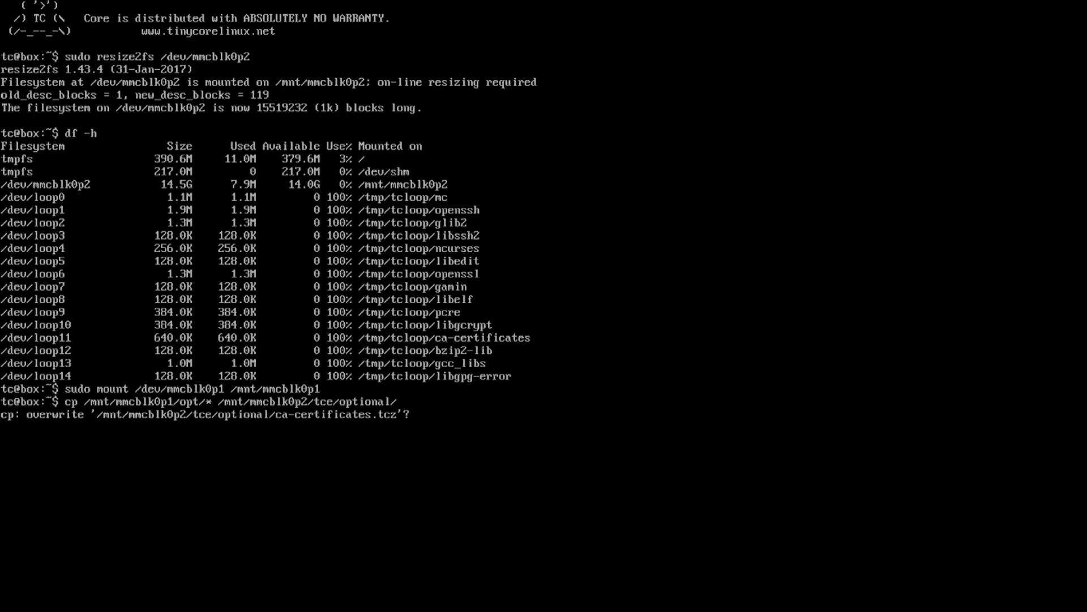
Step: Answer y to each of the seven overwrite prompts, including openssl.tcz.dep and openssl.tcz.md5.txt
{"action": "type", "text": "y"}
{"action": "key", "text": "Return"}
{"action": "type", "text": "y"}
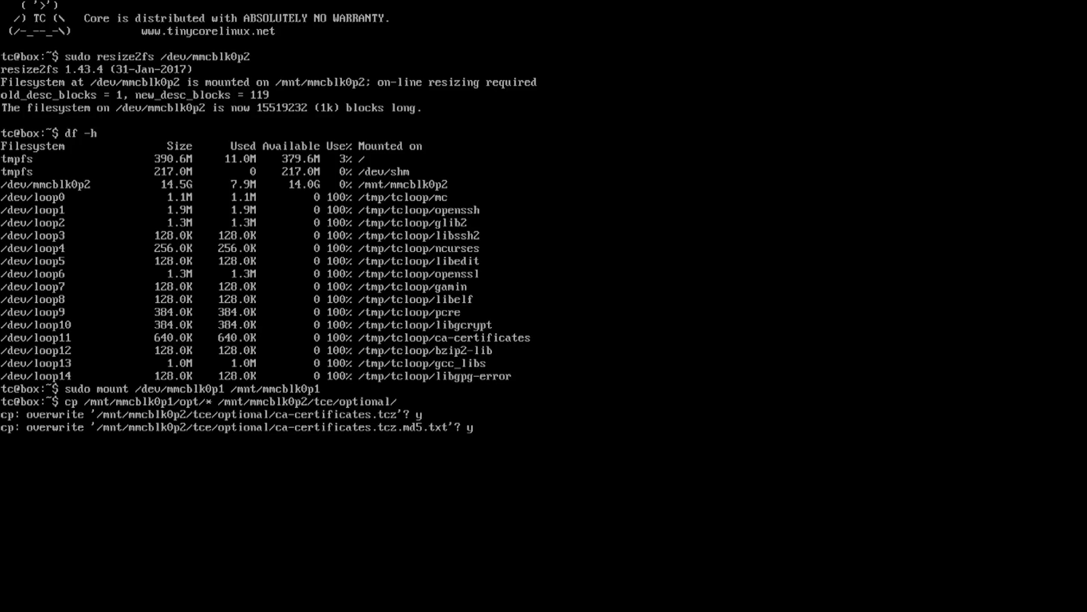
{"action": "key", "text": "Return"}
{"action": "type", "text": "y"}
{"action": "key", "text": "Return"}
{"action": "type", "text": "y"}
{"action": "key", "text": "Return"}
{"action": "type", "text": "y"}
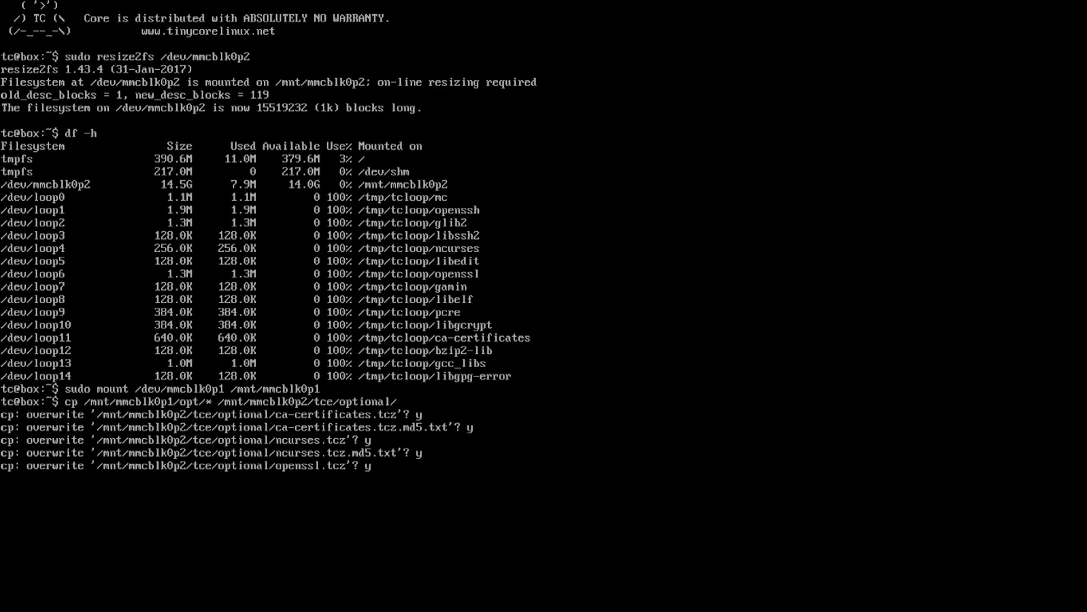
{"action": "key", "text": "Return"}
{"action": "type", "text": "y"}
{"action": "key", "text": "Return"}
{"action": "type", "text": "y"}
{"action": "key", "text": "Return"}
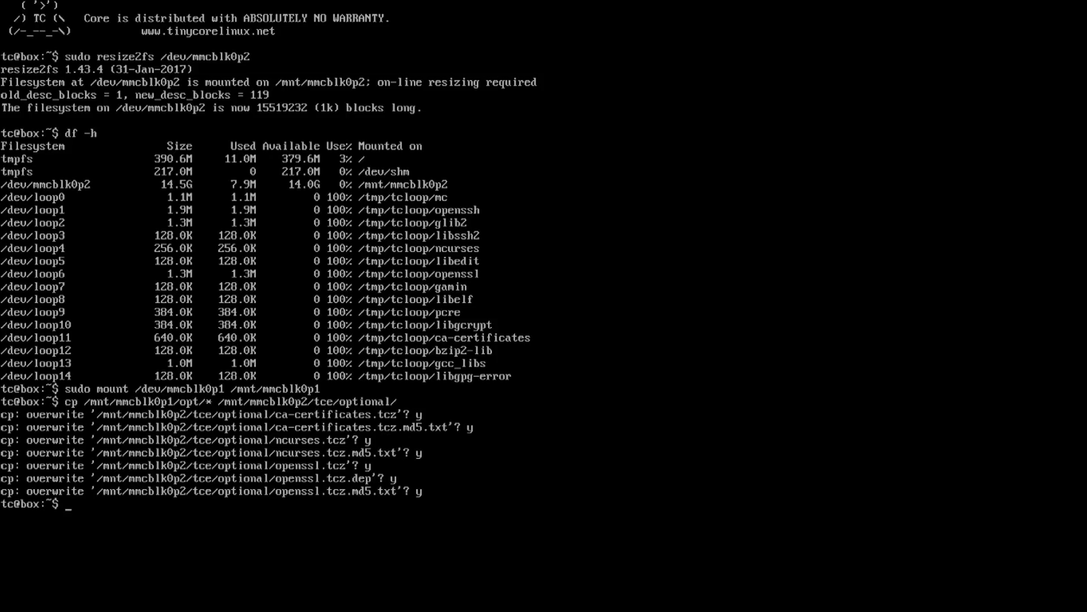
Step: Load the firmware-rpi3-wireless extension with tce-load -i
{"action": "type", "text": "tce-load -i firmware-rpi"}
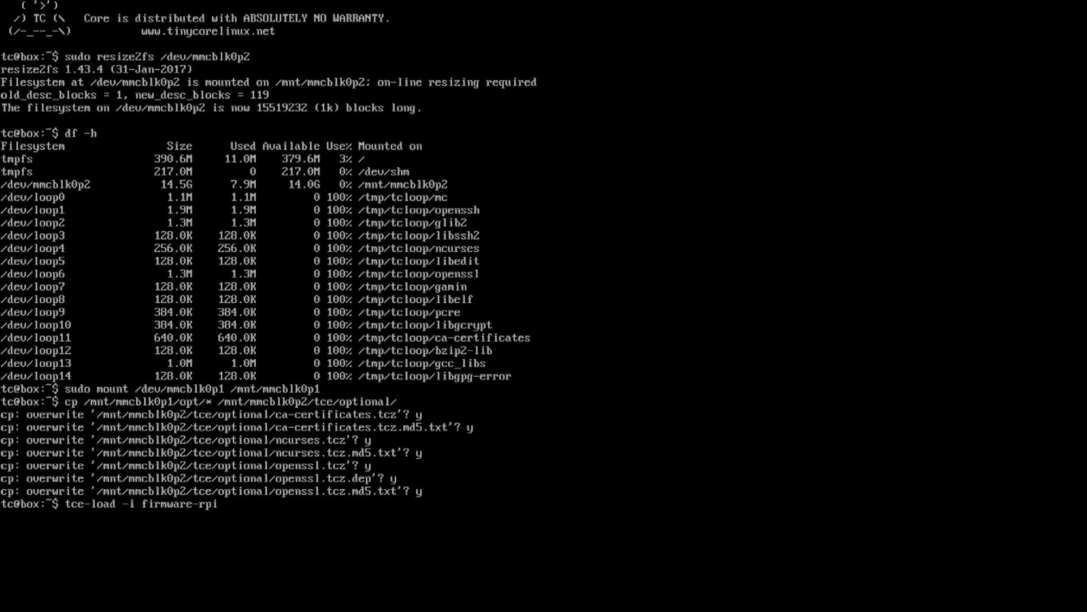
{"action": "type", "text": "3-wireless"}
{"action": "key", "text": "Return"}
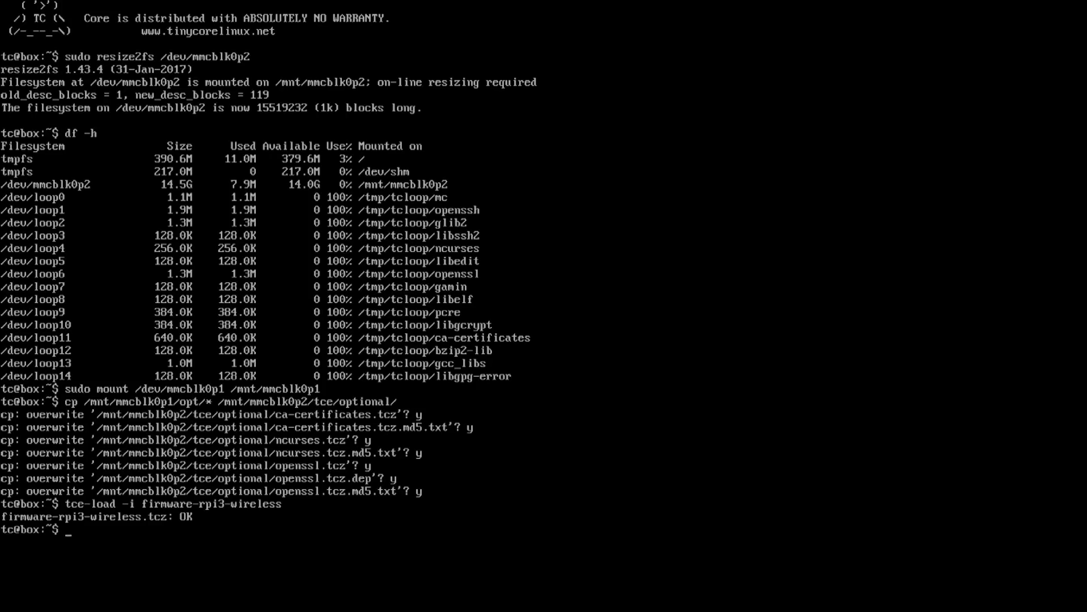
Step: Load the wifi extension and launch sudo wifi.sh to scan for networks
{"action": "type", "text": "tce-load -i wifi"}
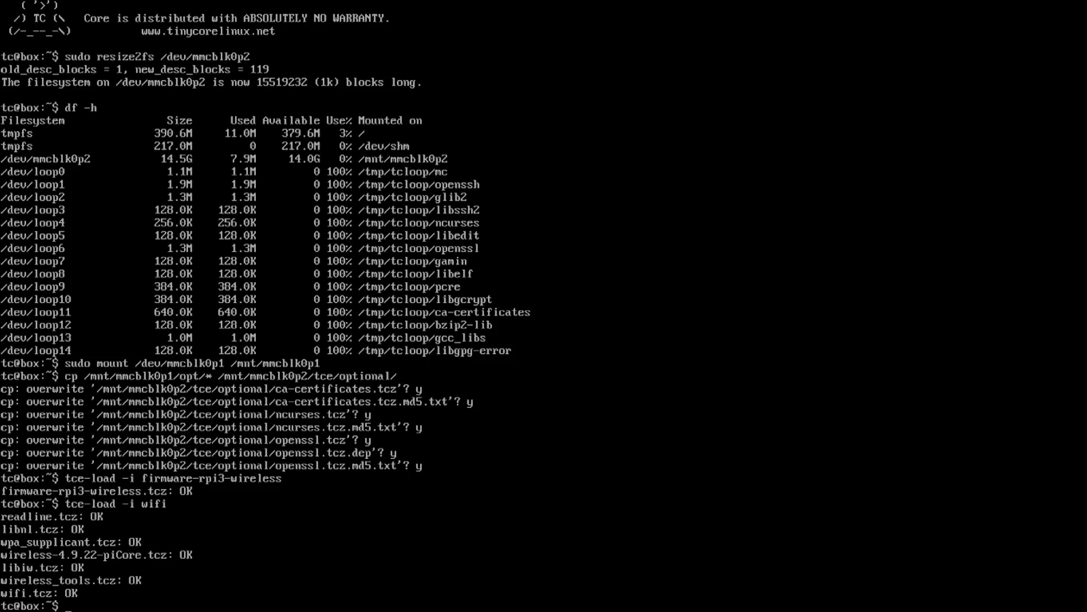
{"action": "type", "text": "wifi."}
{"action": "key", "text": "BackSpace"}
{"action": "key", "text": "BackSpace"}
{"action": "key", "text": "BackSpace"}
{"action": "key", "text": "BackSpace"}
{"action": "key", "text": "BackSpace"}
{"action": "type", "text": "sudo wifi.sh"}
{"action": "key", "text": "Return"}
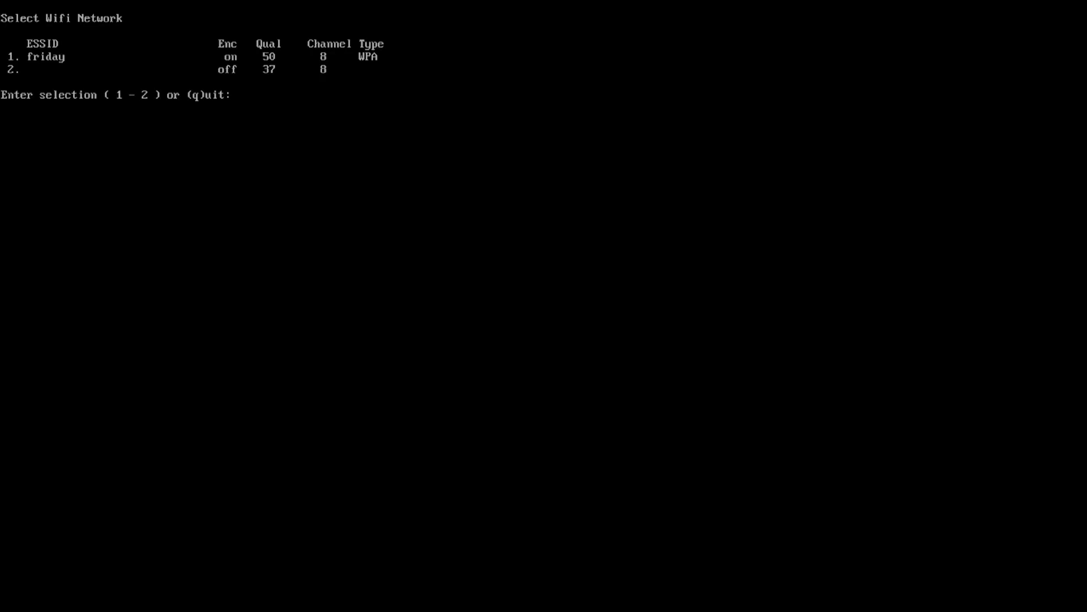
Step: Quit the network menu and append firmware-rpi3-wireless.tcz to /mnt/mmcblk0p2/tce/onboot.lst
{"action": "type", "text": "q"}
{"action": "key", "text": "Return"}
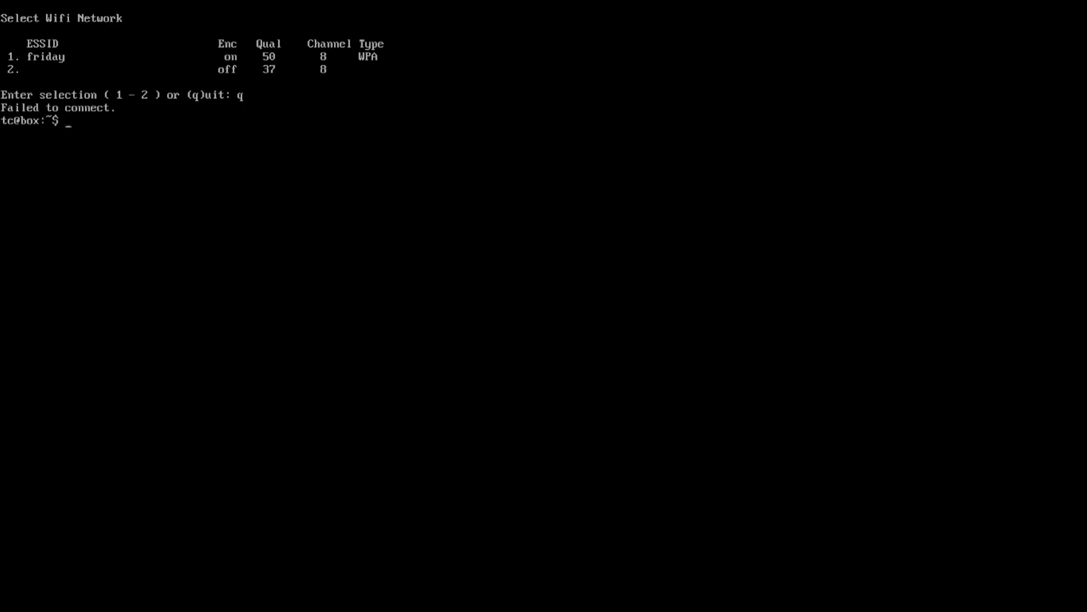
{"action": "type", "text": "echo"}
{"action": "type", "text": " \"k"}
{"action": "key", "text": "BackSpace"}
{"action": "type", "text": "firmware-rpi"}
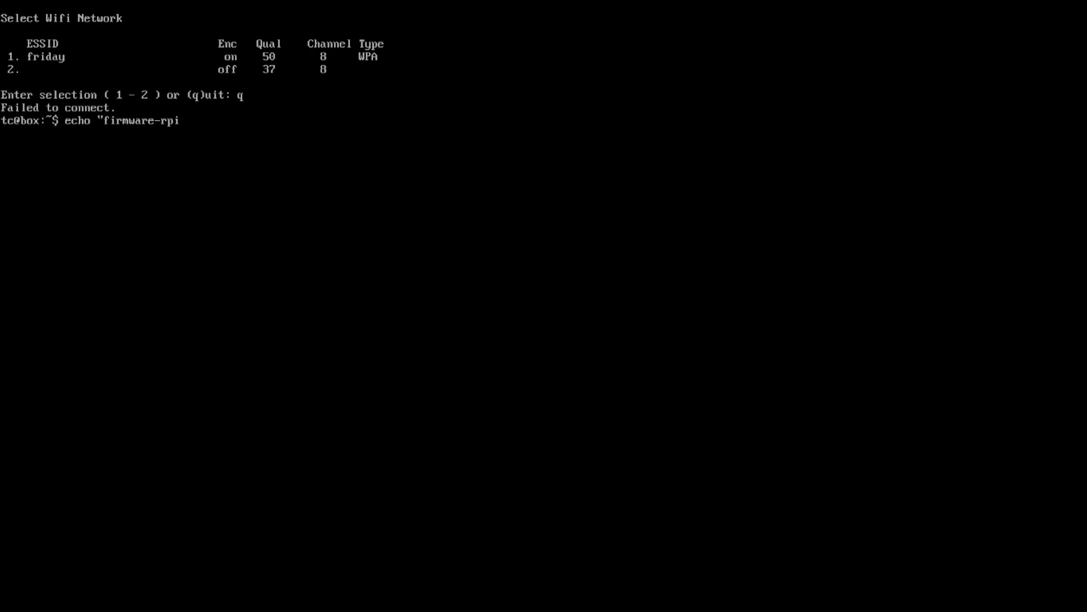
{"action": "type", "text": "3-wireless.tcz\" >> /mn"}
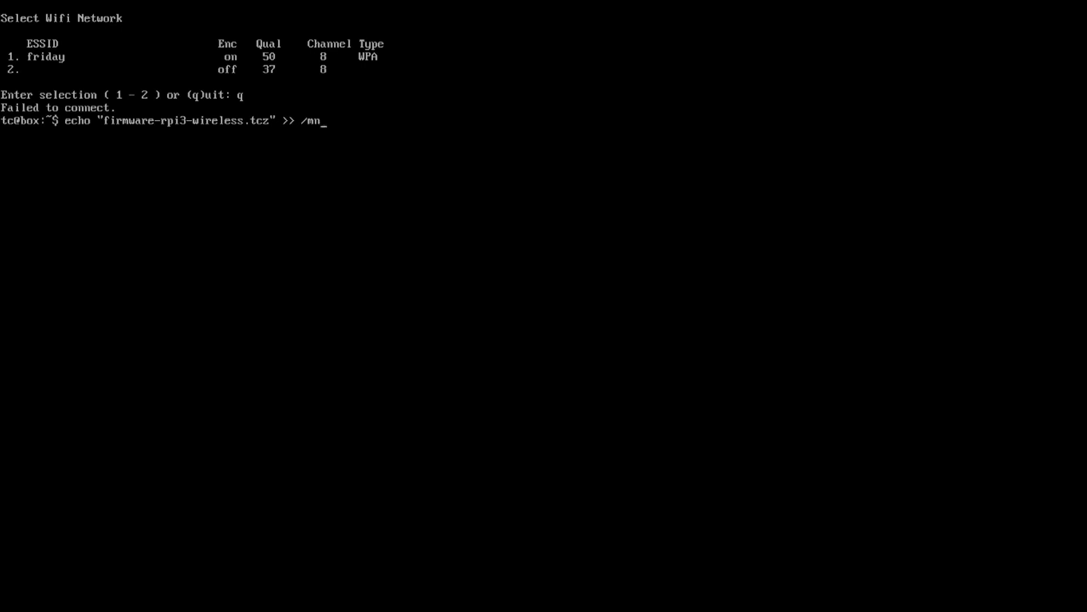
{"action": "type", "text": "t/mmc"}
{"action": "key", "text": "Tab"}
{"action": "type", "text": "2/tce/on"}
{"action": "key", "text": "Tab"}
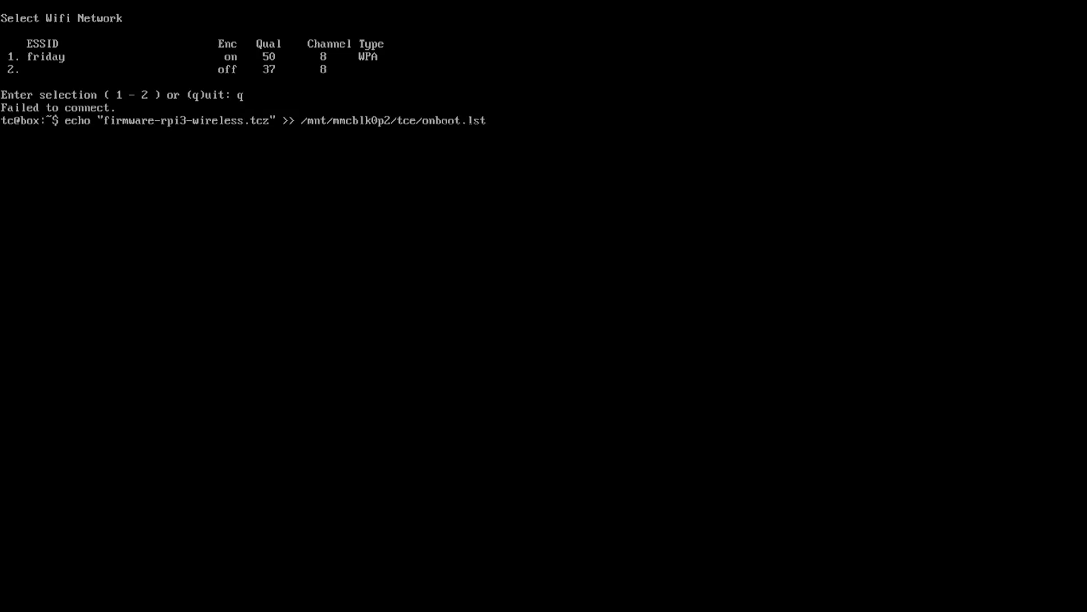
{"action": "key", "text": "Return"}
Step: Append wifi.tcz to onboot.lst as well, then reboot the Raspberry Pi with sudo reboot
{"action": "type", "text": "echo"}
{"action": "type", "text": " \"wire"}
{"action": "key", "text": "BackSpace"}
{"action": "key", "text": "BackSpace"}
{"action": "key", "text": "BackSpace"}
{"action": "type", "text": "ifi"}
{"action": "type", "text": "/"}
{"action": "key", "text": "BackSpace"}
{"action": "type", "text": ".tcz\""}
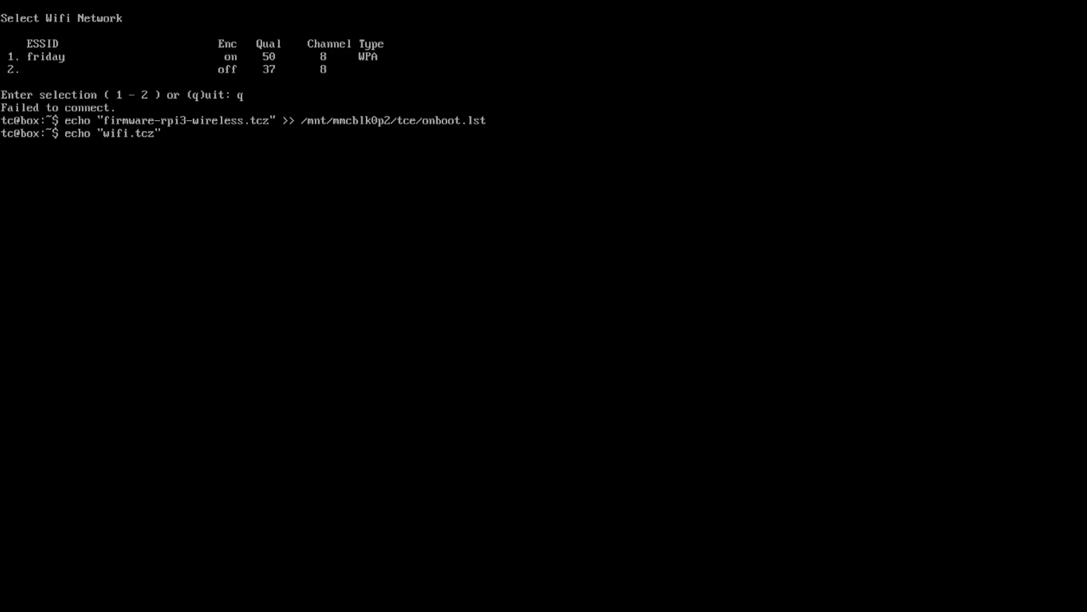
{"action": "type", "text": " >> /mnt/mmcblk0p2/tce"}
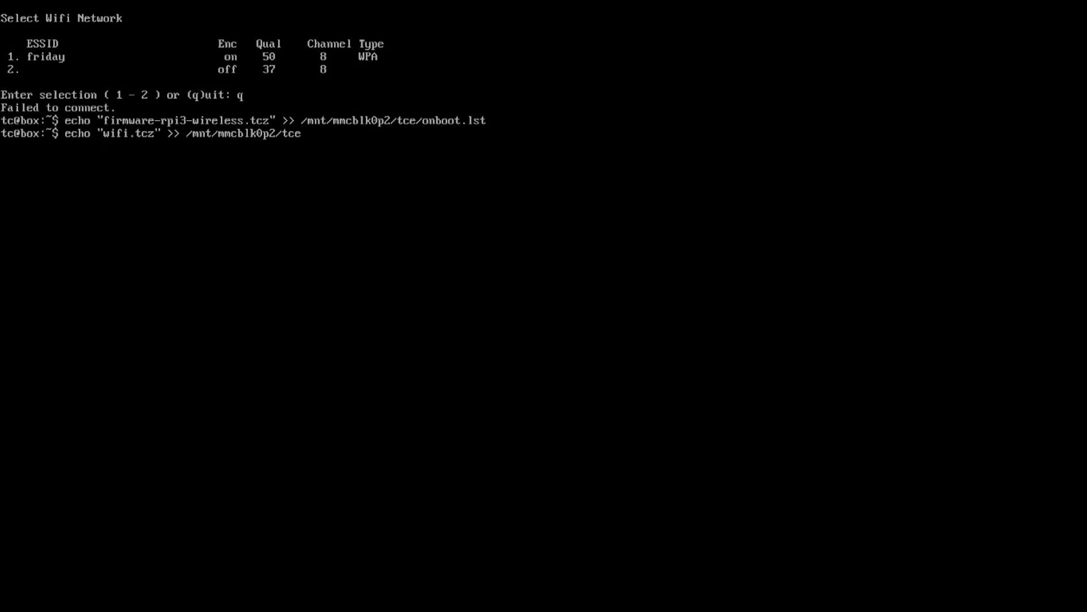
{"action": "type", "text": "/onb"}
{"action": "key", "text": "Tab"}
{"action": "key", "text": "Return"}
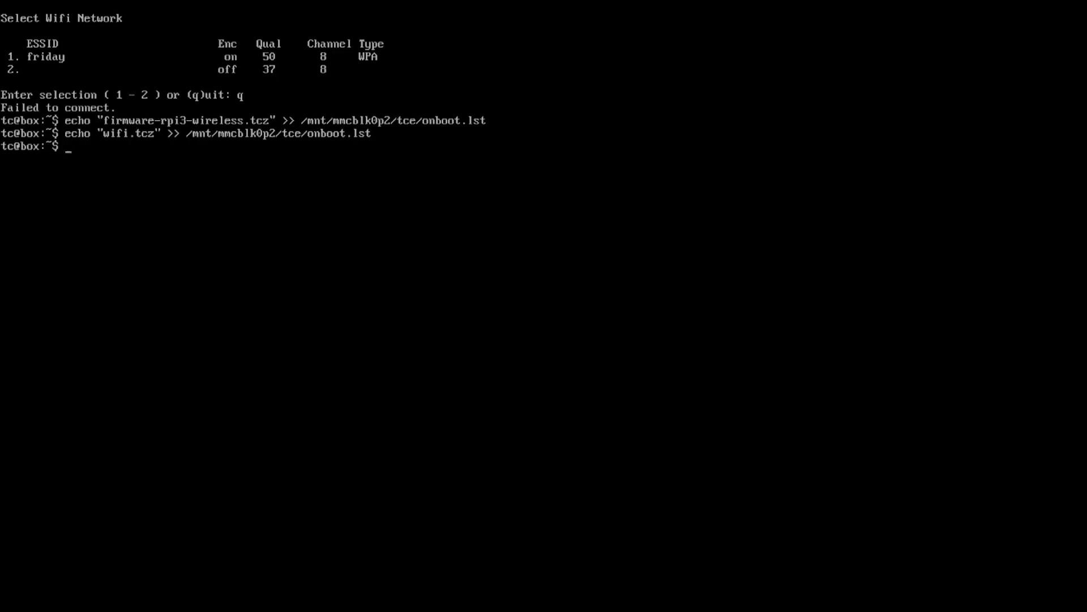
{"action": "type", "text": "sudo reboot"}
{"action": "key", "text": "Return"}
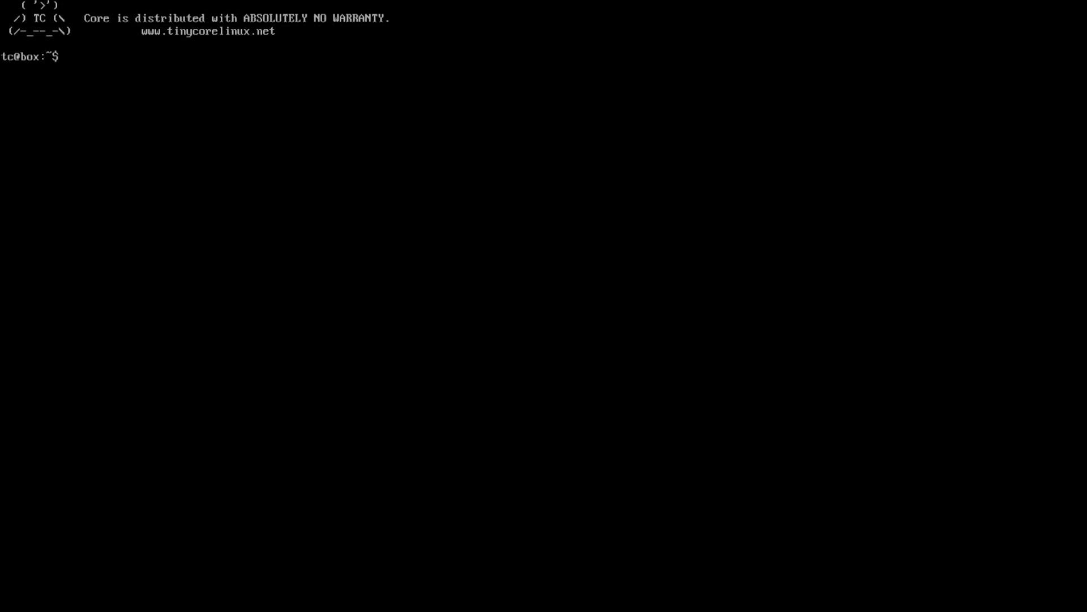
Step: Rerun sudo wifi.sh, join network 1 (friday) with its password, and clear the screen
{"action": "type", "text": "sudo wifi.sh"}
{"action": "key", "text": "Return"}
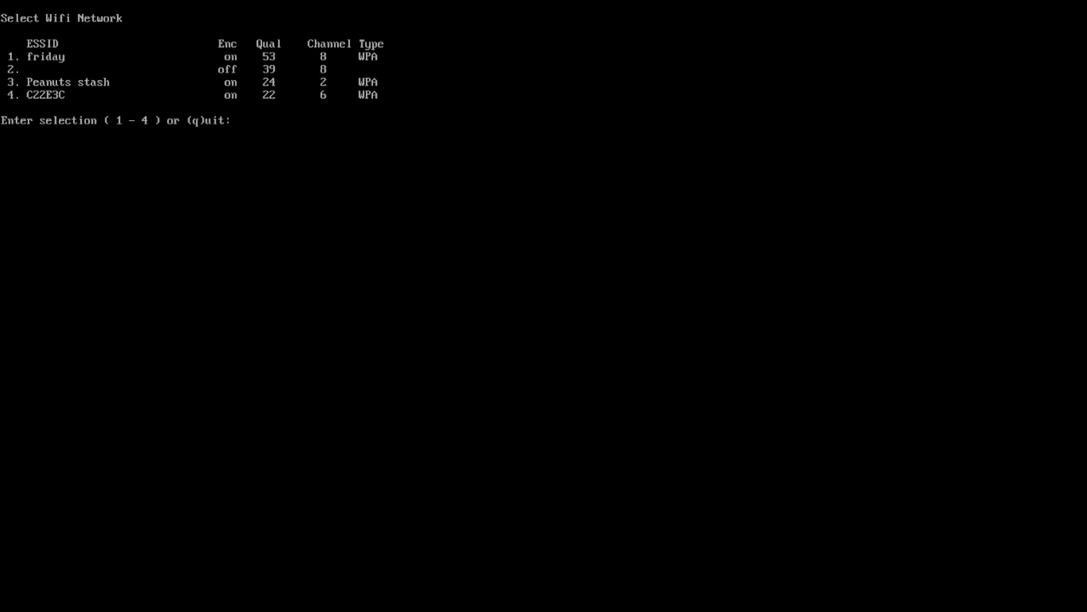
{"action": "type", "text": "1"}
{"action": "key", "text": "Return"}
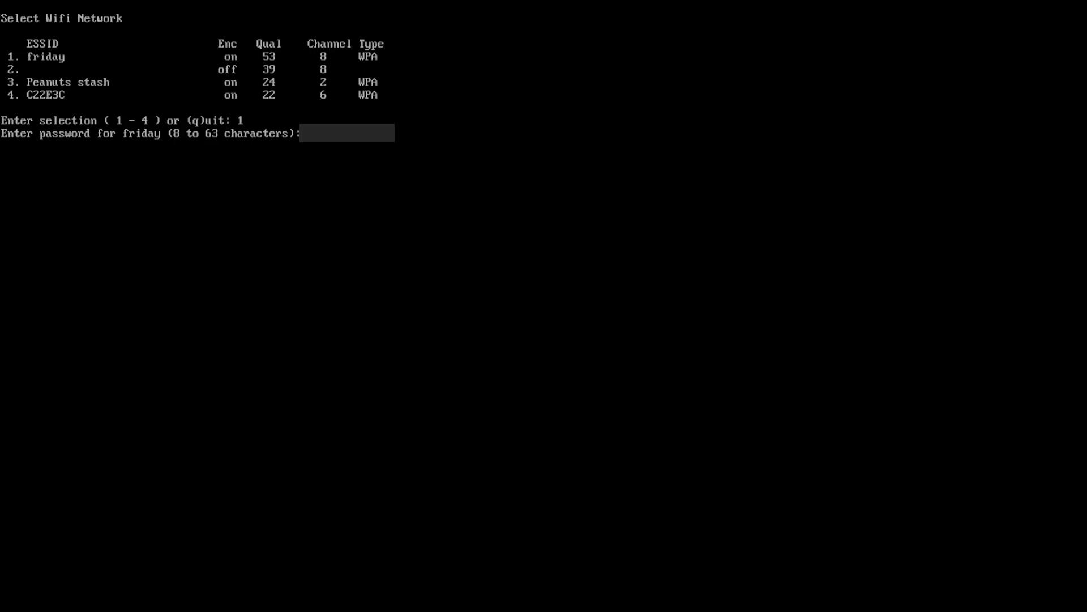
{"action": "key", "text": "Return"}
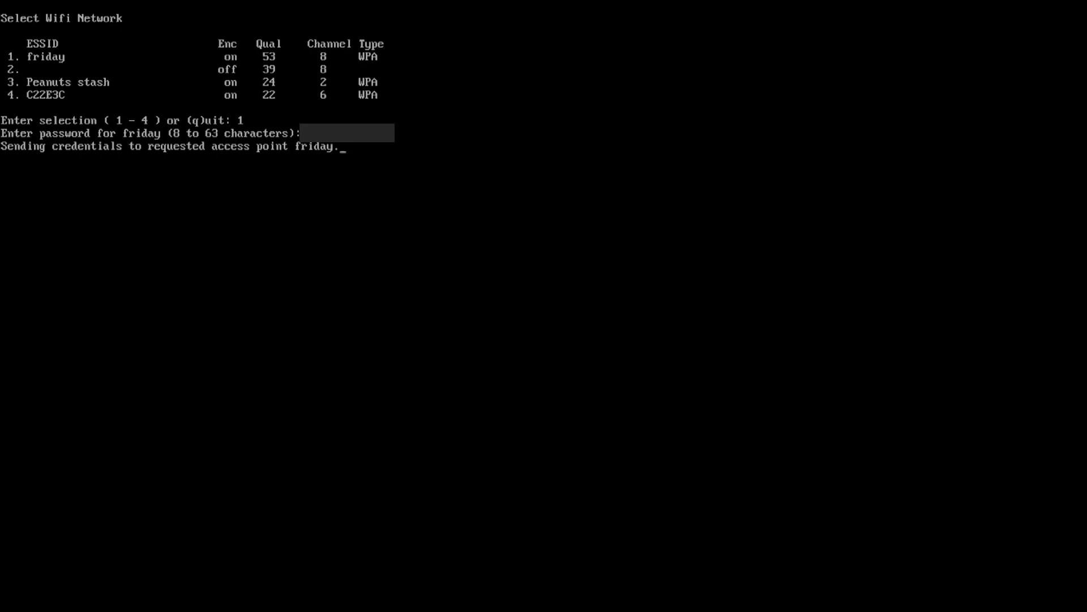
{"action": "type", "text": "cle"}
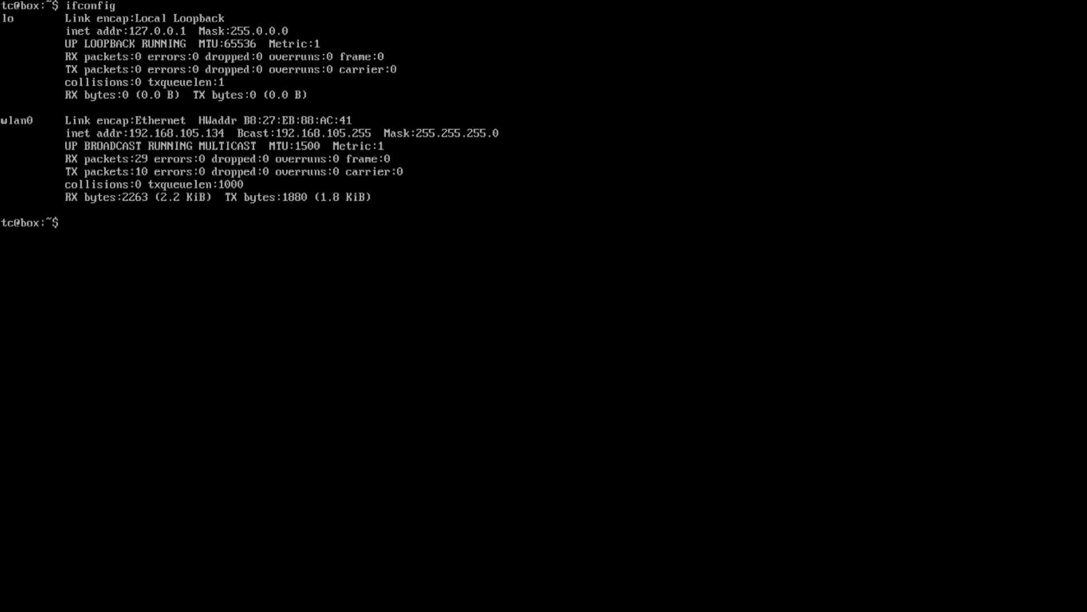
Step: Echo "wifi.sh -a" toward /opt/bootlocal.sh, then rerun it with >> to append the line
{"action": "type", "text": "echo \"wifi.sh -a\" /opt/"}
{"action": "key", "text": "Tab"}
{"action": "key", "text": "Tab"}
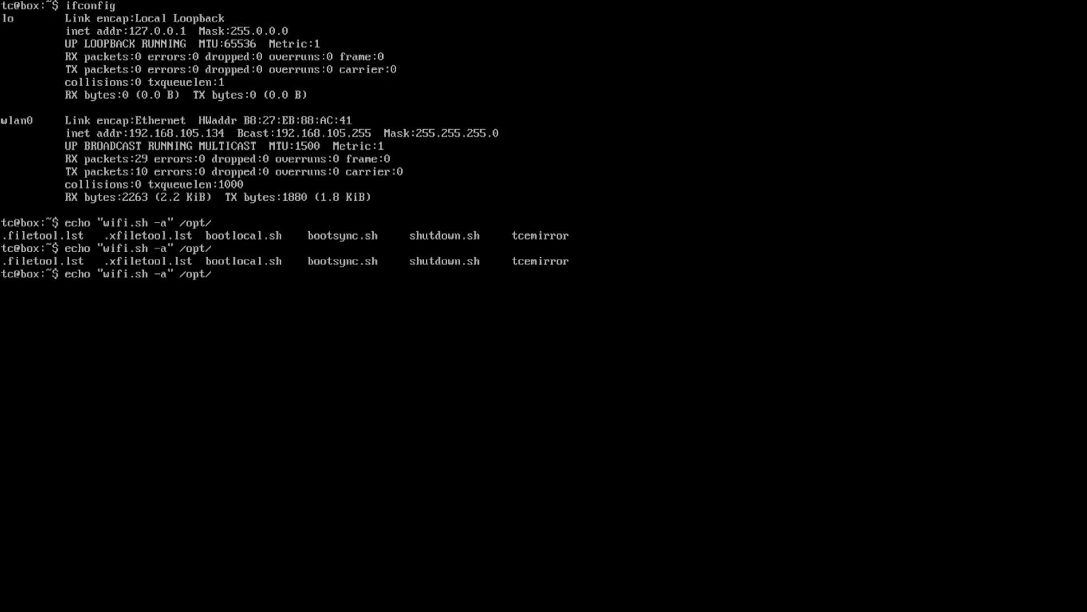
{"action": "type", "text": "bootl"}
{"action": "key", "text": "Tab"}
{"action": "key", "text": "Return"}
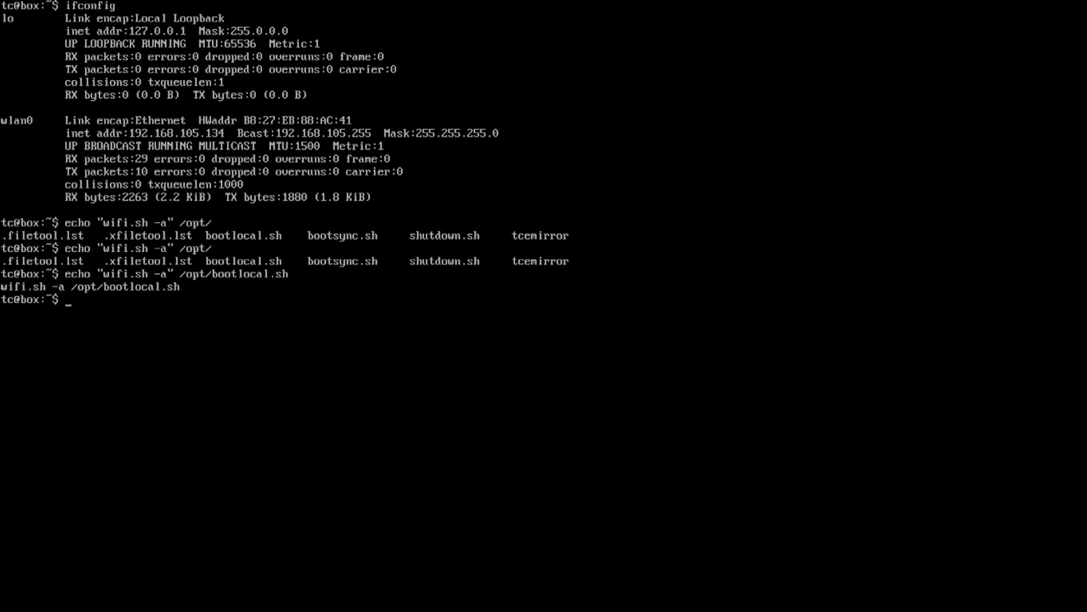
{"action": "key", "text": "Up"}
{"action": "key", "text": "Left"}
{"action": "key", "text": "Left"}
{"action": "key", "text": "Left"}
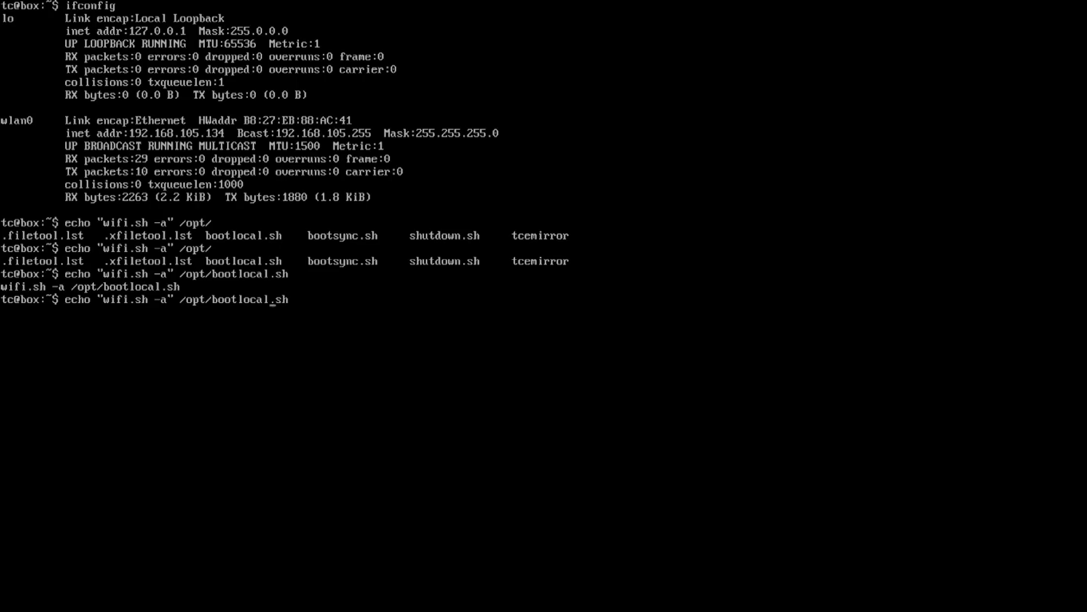
{"action": "type", "text": ">>"}
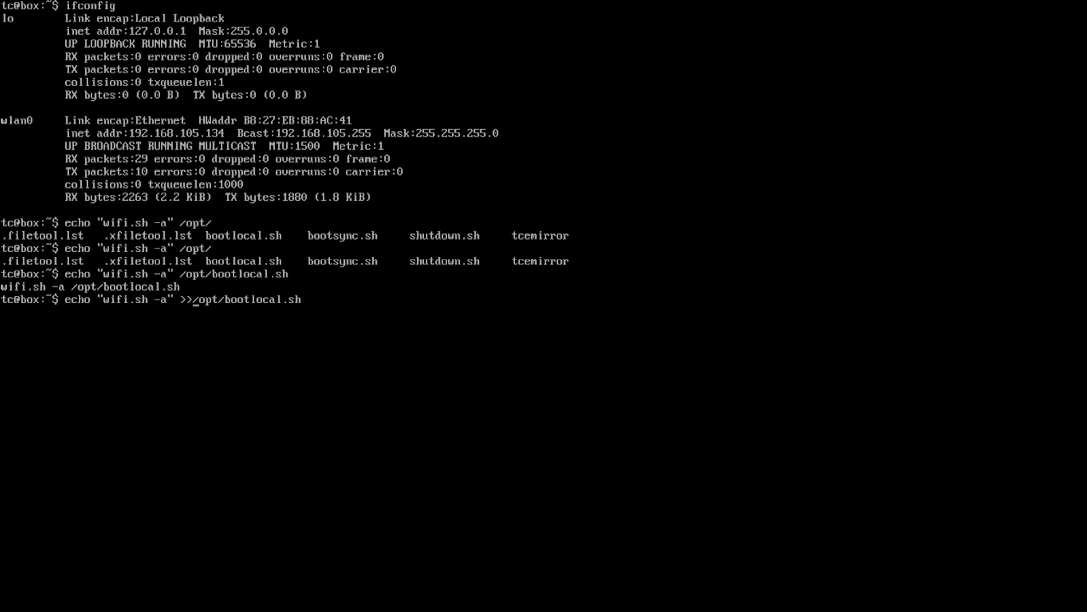
{"action": "key", "text": "Return"}
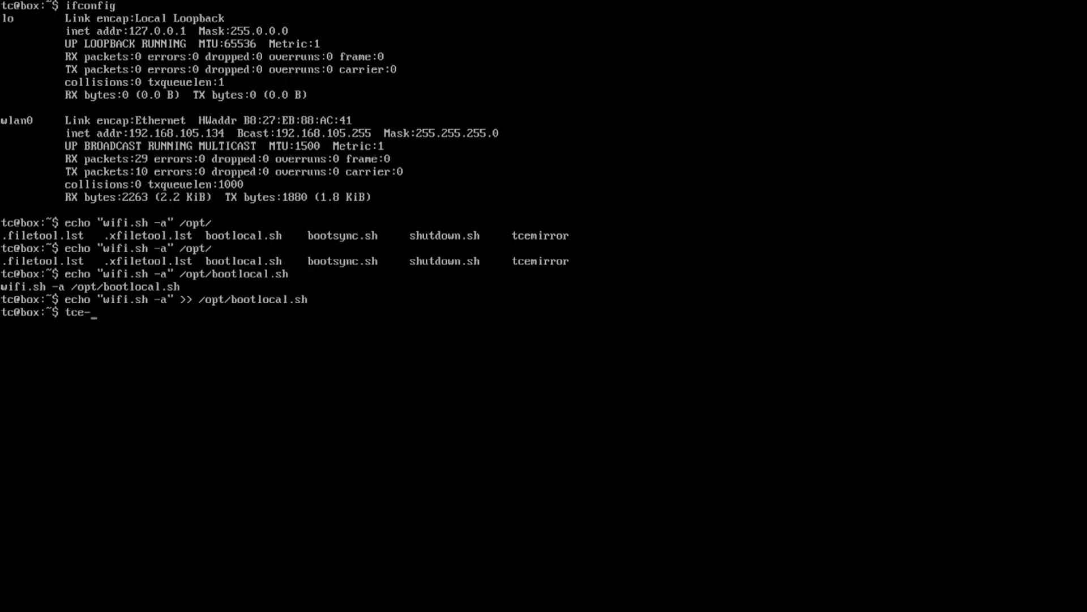
Step: Run tce-load -iw TC.tcz to download and install the TC desktop with its Xorg dependencies
{"action": "type", "text": "loa"}
{"action": "type", "text": "d -iw TC.tcz"}
{"action": "key", "text": "Return"}
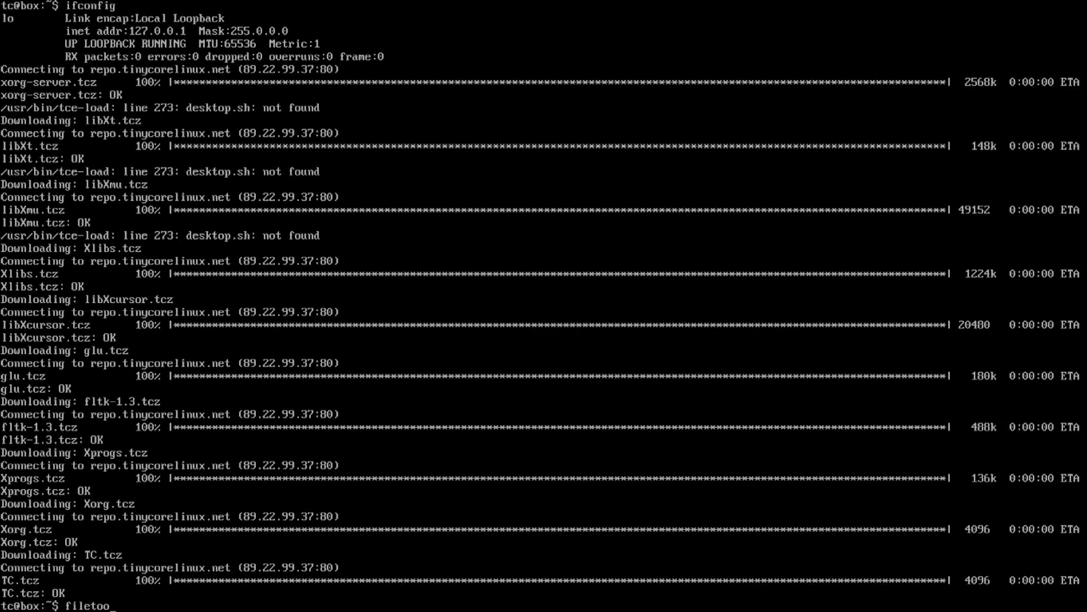
Step: Save settings to mydata.tgz with filetool.sh -b, then launch the desktop with startx
{"action": "type", "text": "ls."}
{"action": "key", "text": "Tab"}
{"action": "key", "text": "Tab"}
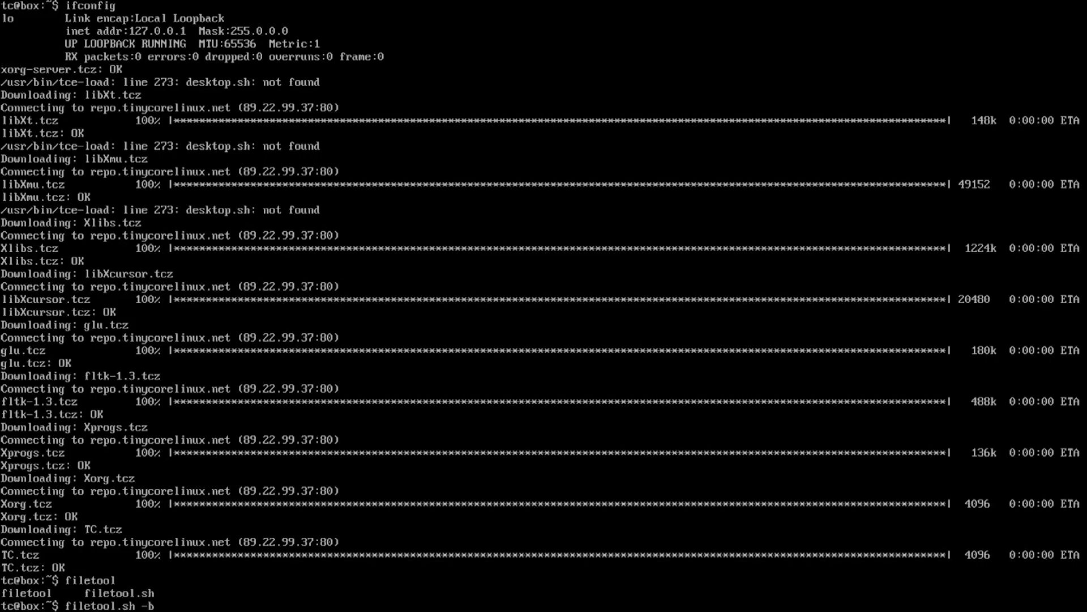
{"action": "key", "text": "Return"}
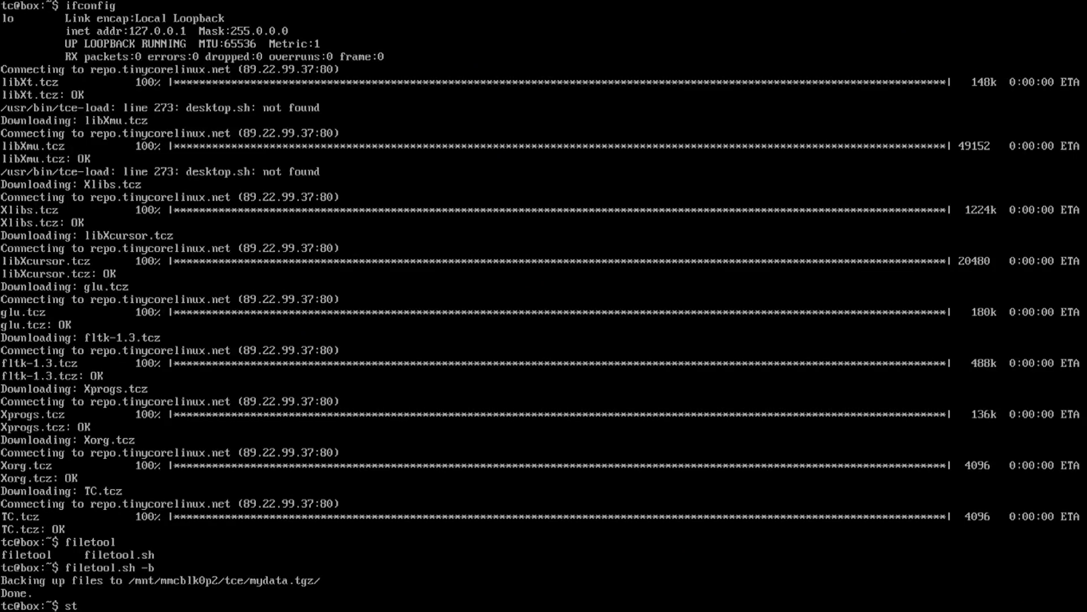
{"action": "key", "text": "Return"}
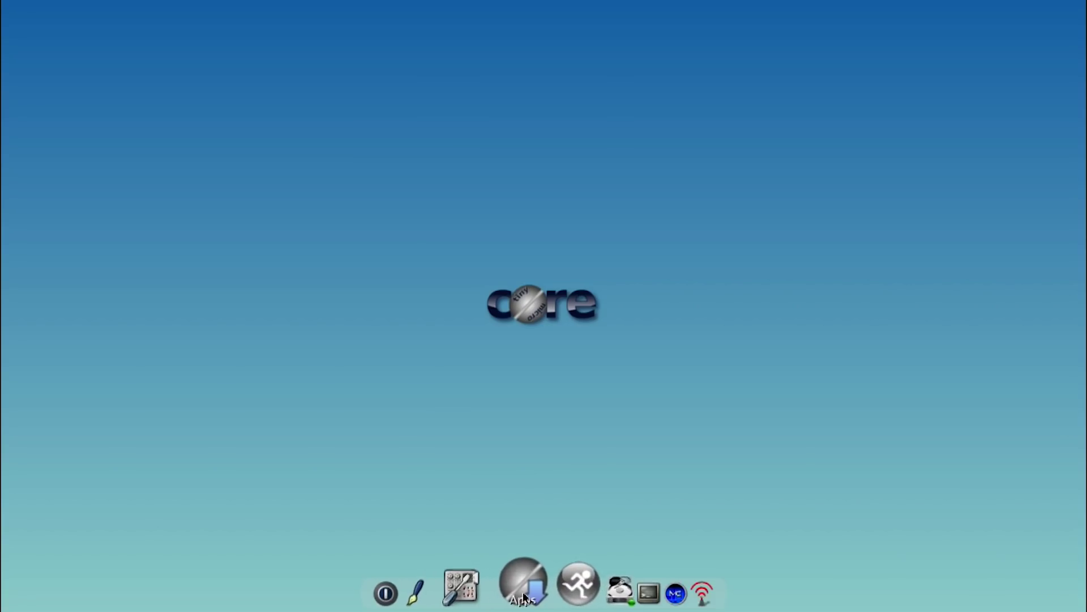
Step: Launch Apps, accept the fastest mirror, and browse the Cloud (Remote) extension catalogue
{"action": "left_click", "coordinate": [525, 589]}
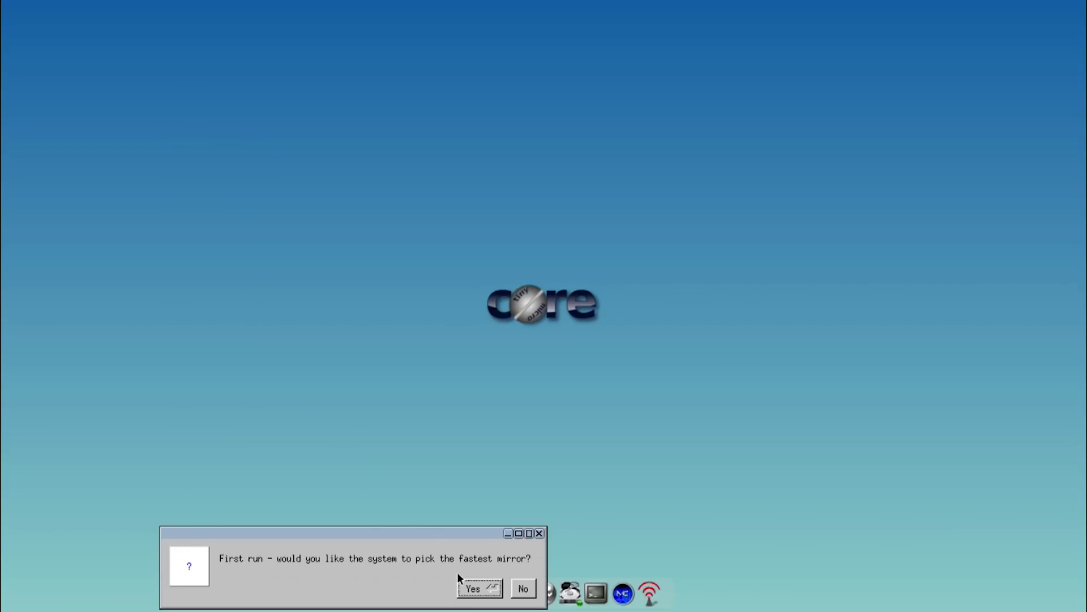
{"action": "left_click", "coordinate": [469, 592]}
{"action": "left_click", "coordinate": [83, 118]}
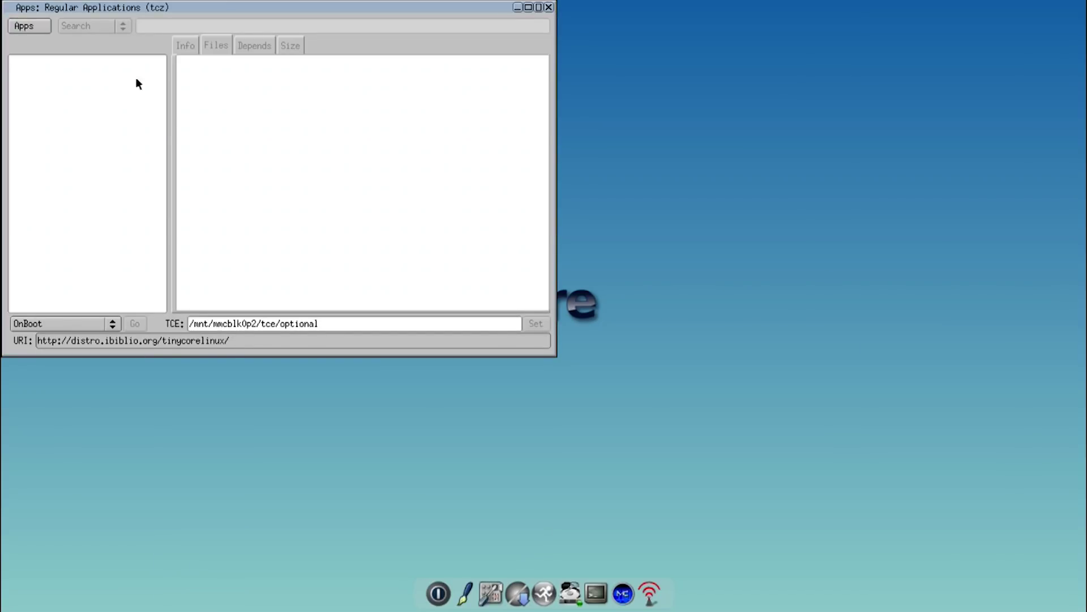
{"action": "left_click", "coordinate": [41, 27]}
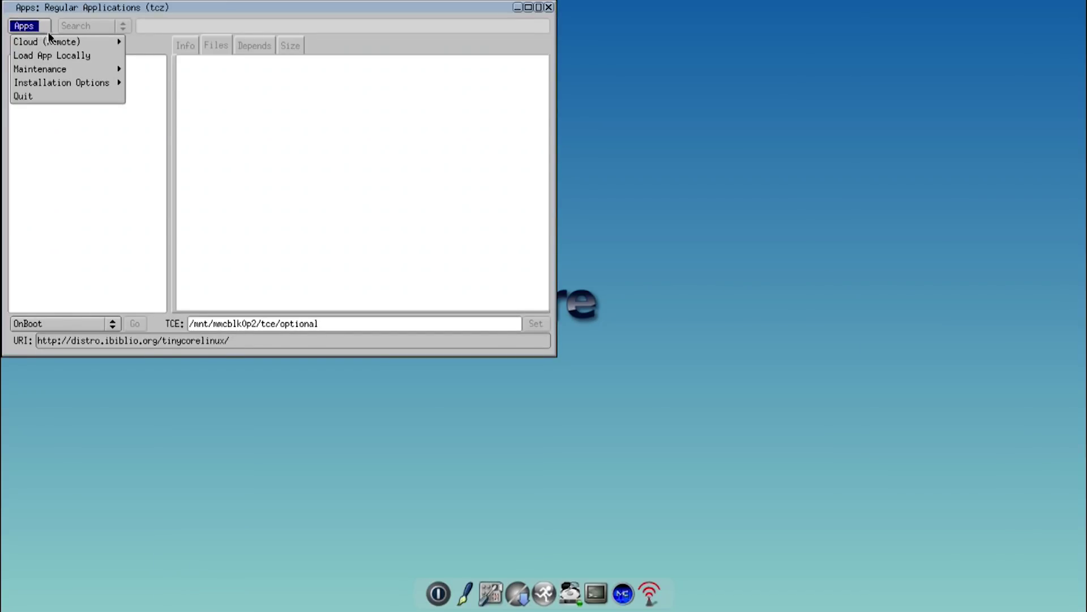
{"action": "mouse_move", "coordinate": [54, 43]}
{"action": "left_click", "coordinate": [136, 42]}
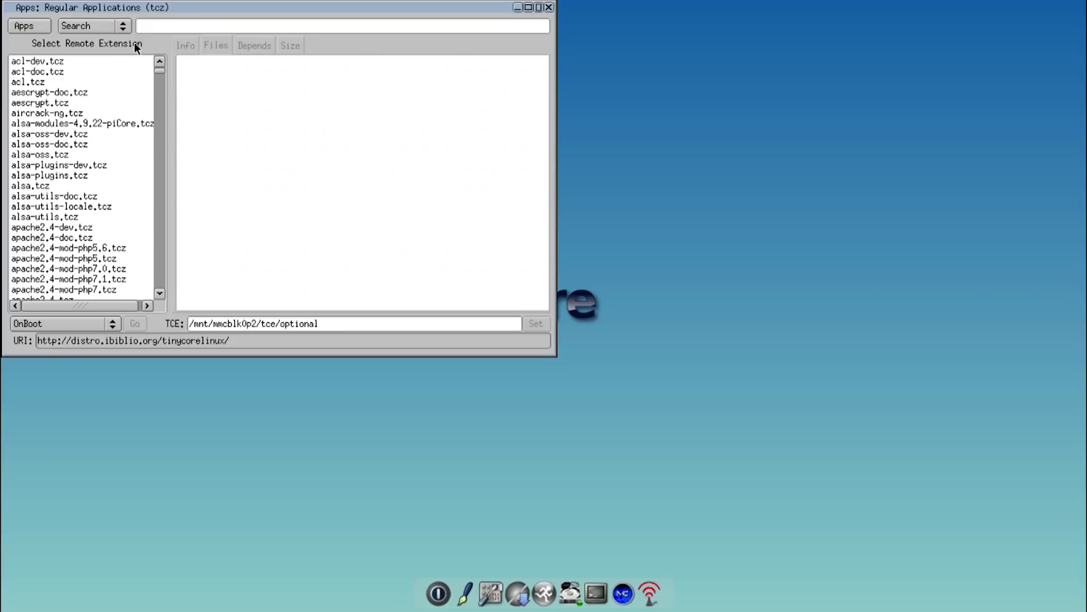
Step: Search the catalogue for wiringpi and show the wiringpi.tcz details
{"action": "left_click", "coordinate": [162, 28]}
{"action": "type", "text": "wiringpi"}
{"action": "key", "text": "Return"}
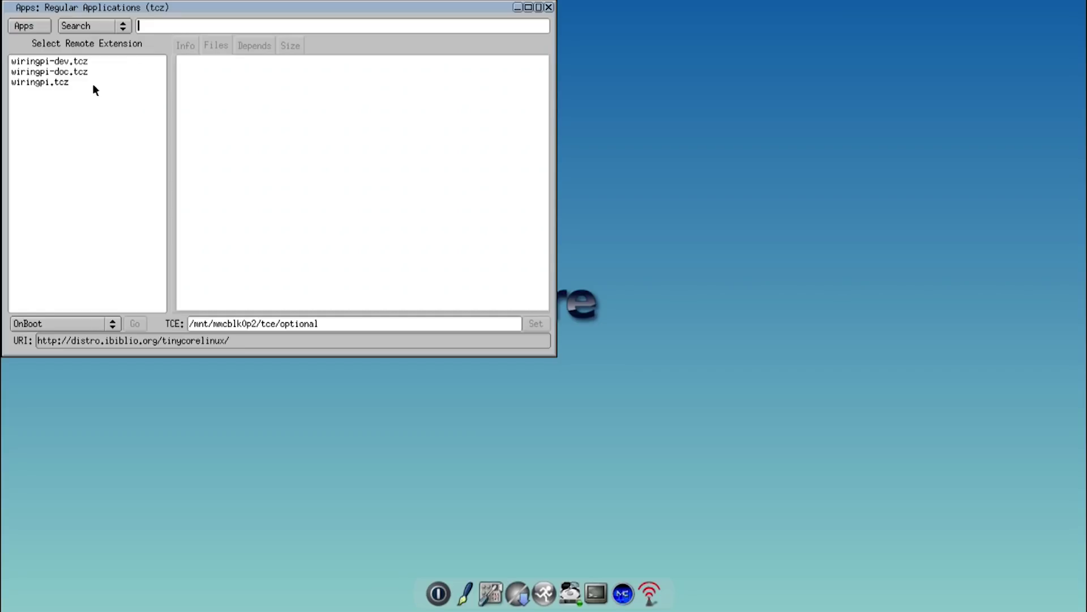
{"action": "left_click", "coordinate": [93, 84]}
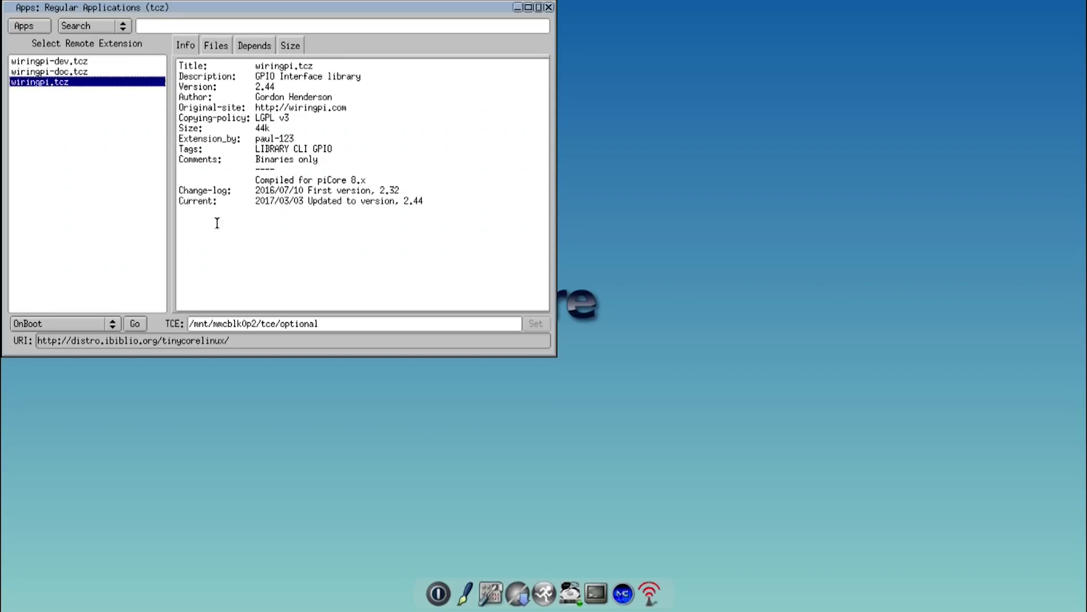
Step: Search for rpi and review rpi-vc.tcz, firmware-rpi3-wireless.tcz, and python-RPi.GPIO.tcz details
{"action": "left_click", "coordinate": [208, 28]}
{"action": "type", "text": "t"}
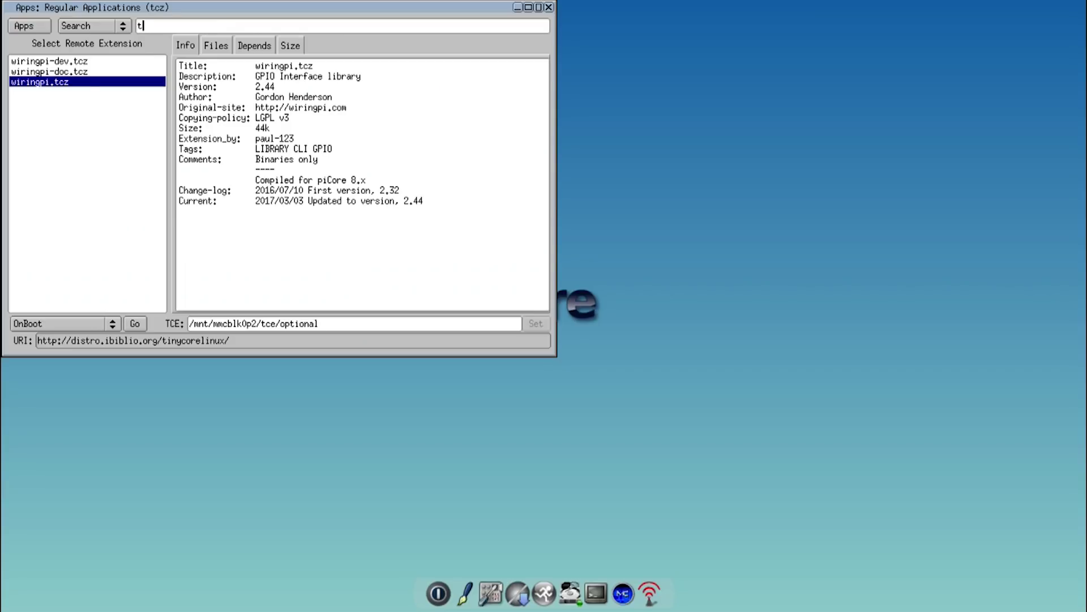
{"action": "key", "text": "BackSpace"}
{"action": "key", "text": "BackSpace"}
{"action": "type", "text": "pi"}
{"action": "key", "text": "Return"}
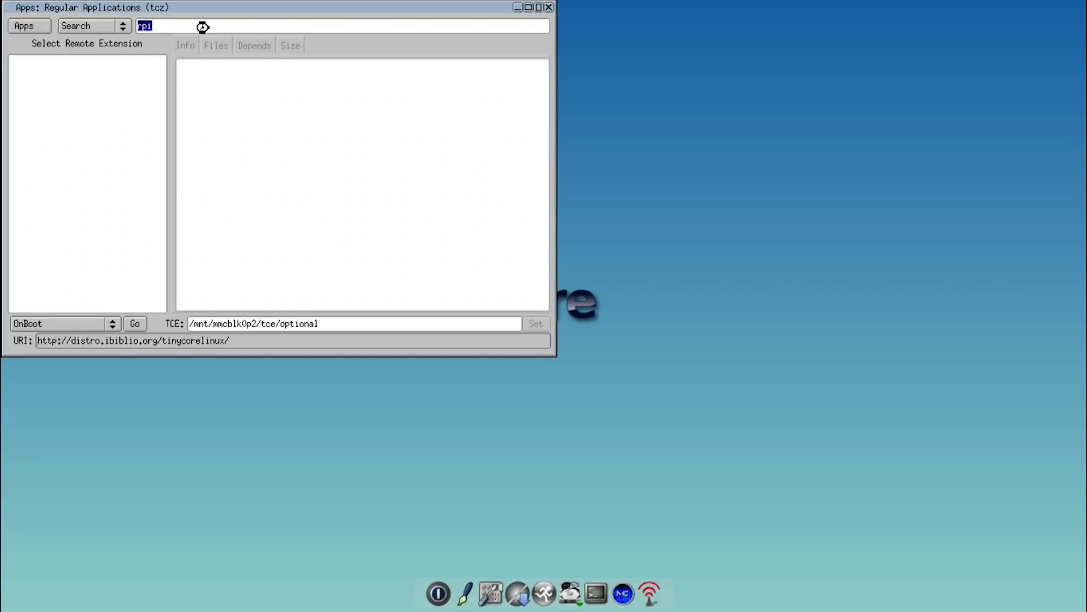
{"action": "key", "text": "BackSpace"}
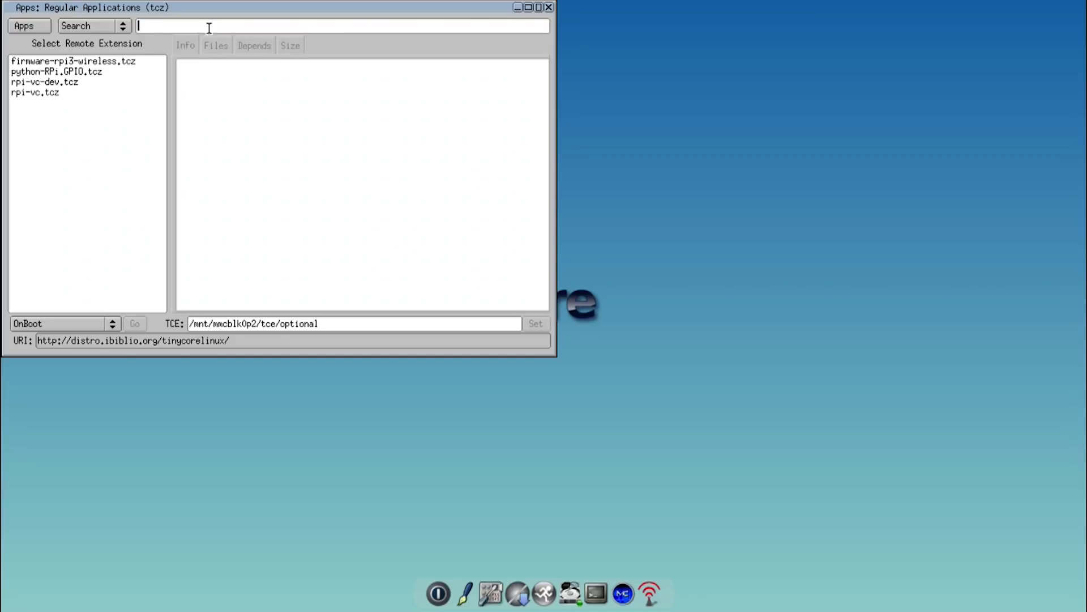
{"action": "left_click", "coordinate": [54, 91]}
{"action": "left_click", "coordinate": [67, 73]}
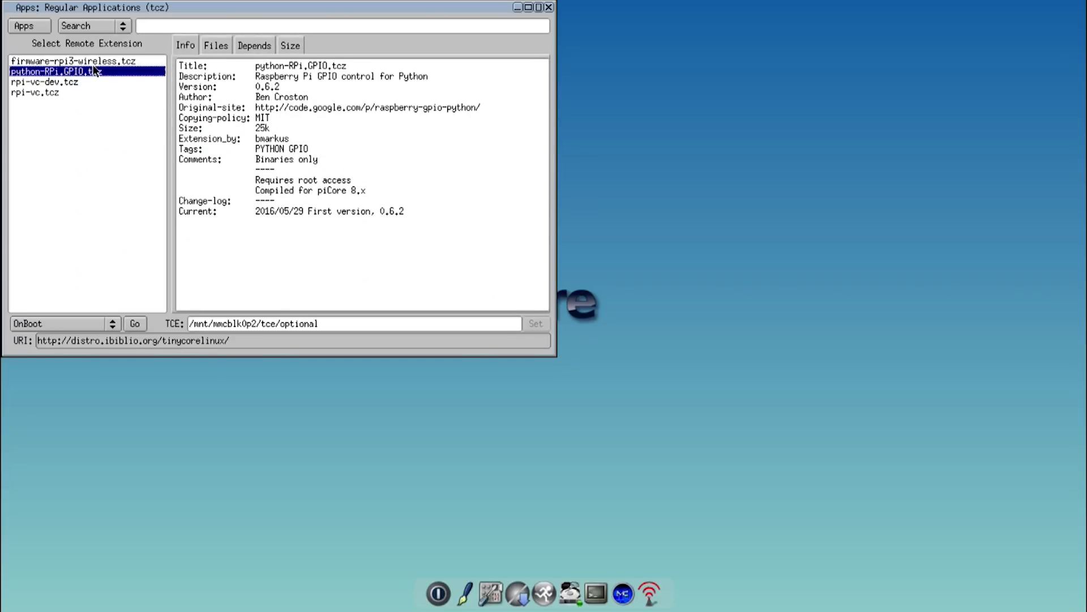
{"action": "left_click", "coordinate": [93, 62]}
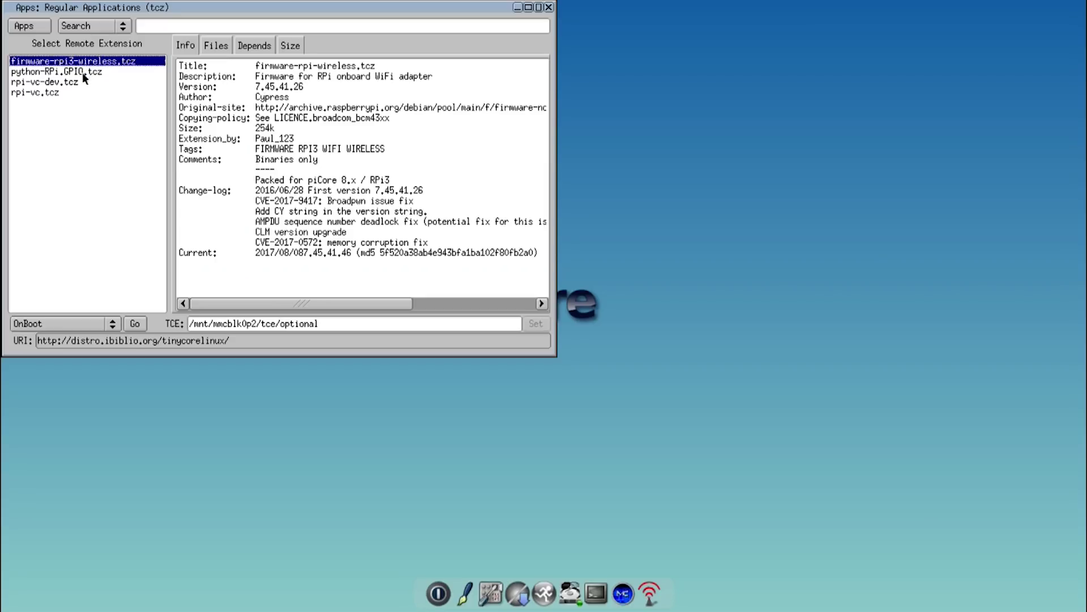
{"action": "left_click", "coordinate": [83, 72]}
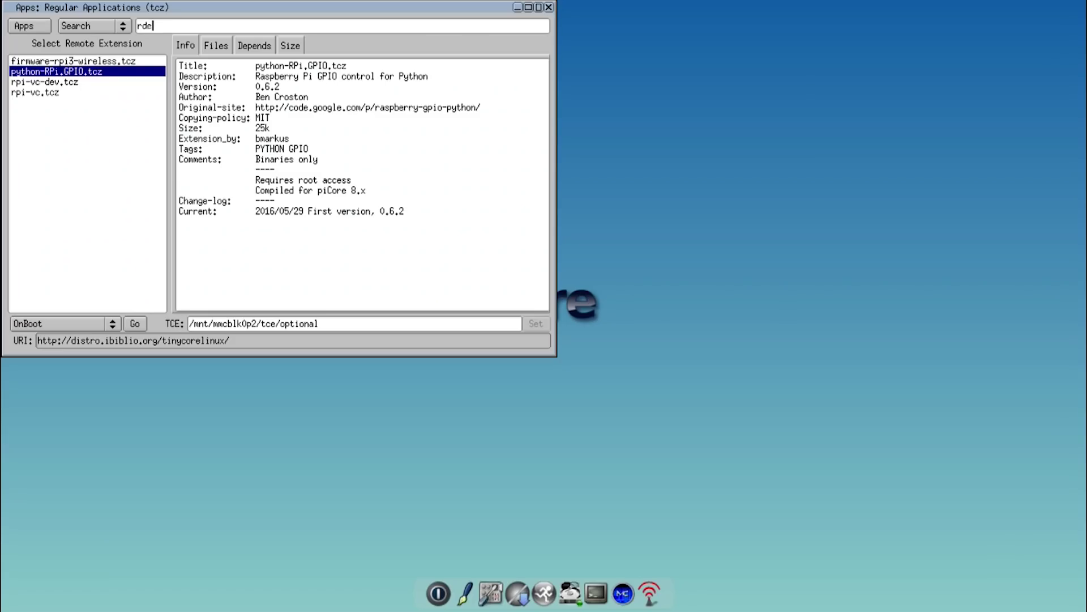
Step: Search for rdesktop and show the details of rdesktop.tcz 1.8.3, the RDP client
{"action": "type", "text": "sk"}
{"action": "key", "text": "Return"}
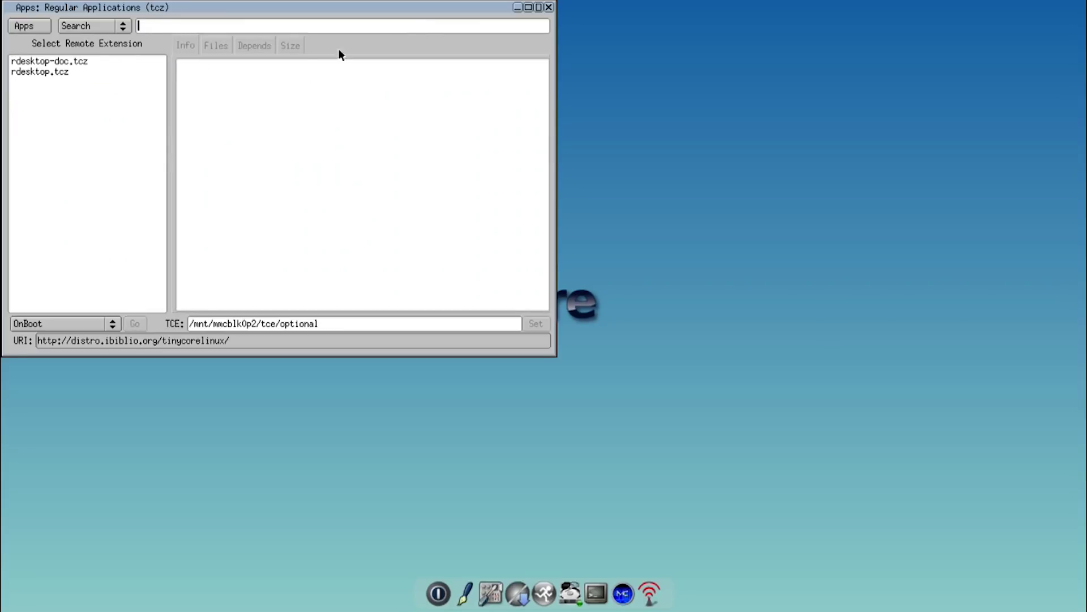
{"action": "left_click", "coordinate": [85, 80]}
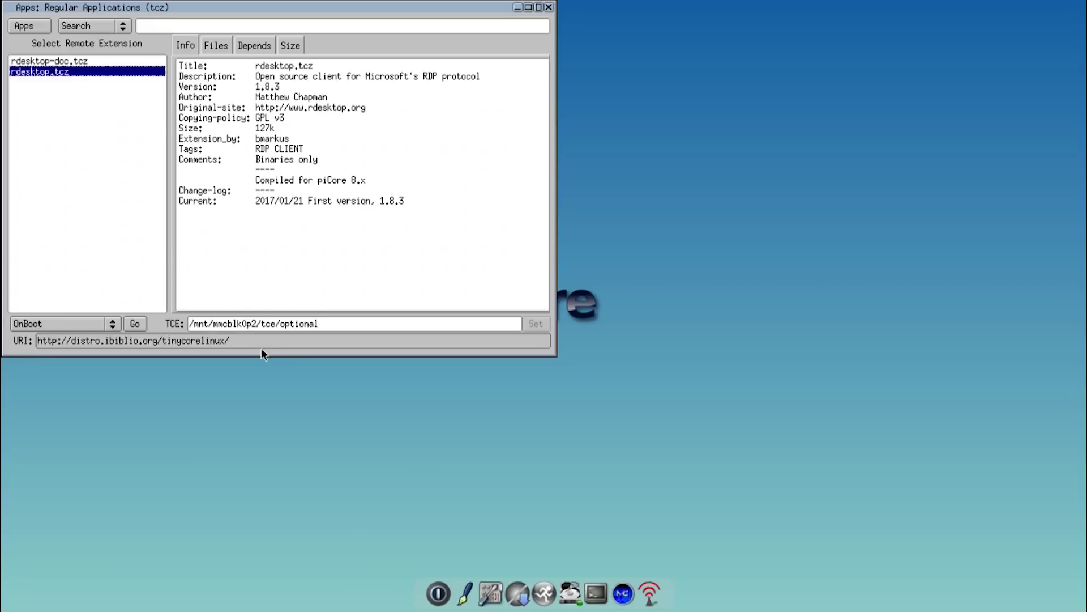
Step: Open the TC Exit Options dialog from the dock and expand its Backup Options list
{"action": "left_click", "coordinate": [445, 589]}
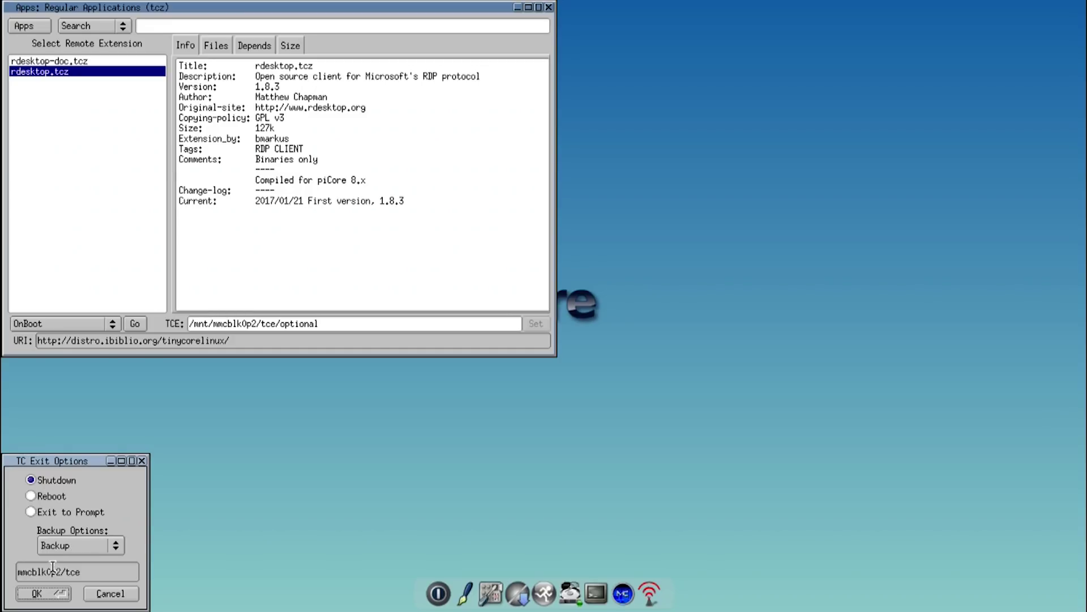
{"action": "left_click", "coordinate": [67, 546]}
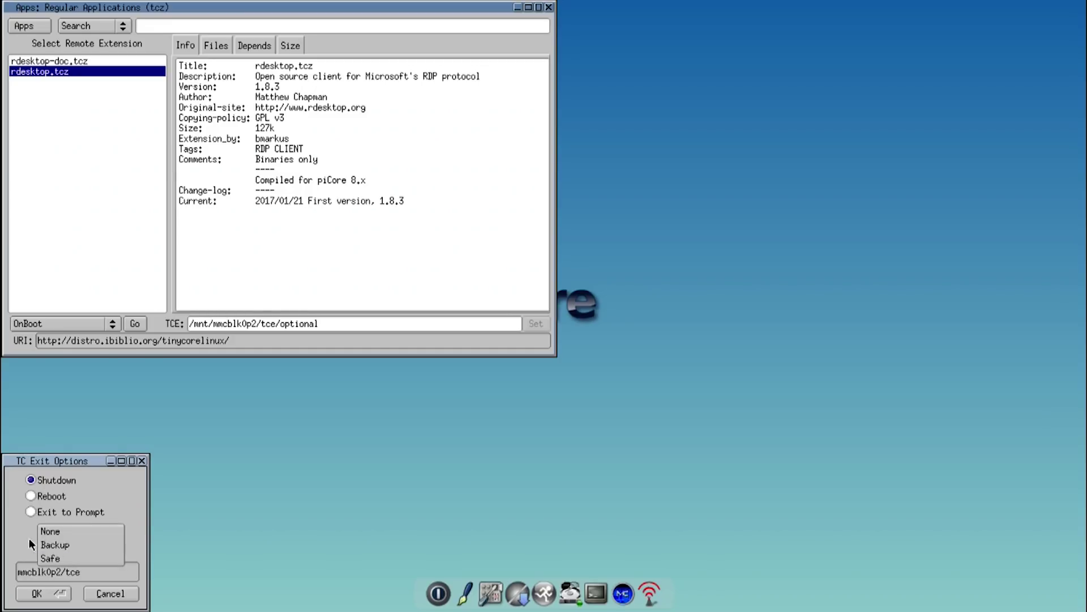